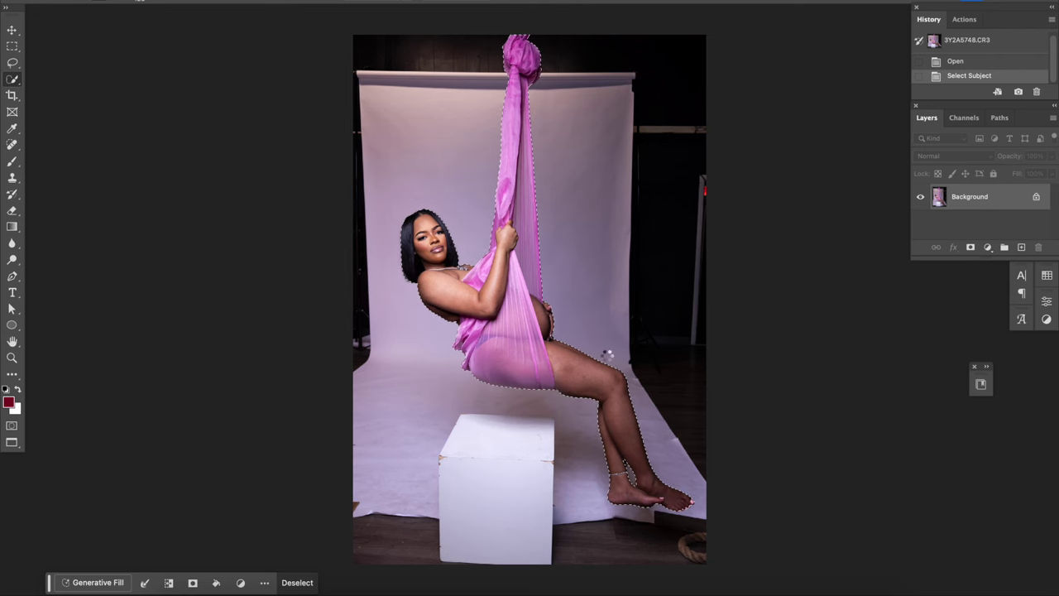
# Copy the woman to her own layer, add a layer below, and paint floor lavender over the box.
pyautogui.click(969, 222)
pyautogui.click(1021, 247)
pyautogui.press('i')
pyautogui.click(392, 481)
pyautogui.press('b')
pyautogui.press(']')
pyautogui.press(']')
pyautogui.press(']')
pyautogui.moveTo(502, 516)
pyautogui.mouseDown()
pyautogui.moveTo(545, 547)
pyautogui.moveTo(483, 445)
pyautogui.moveTo(490, 436)
pyautogui.mouseUp()
# Clone-stamp floor texture over the box's left, lower and right edges.
pyautogui.press('s')
pyautogui.keyDown('alt'); pyautogui.click(426, 414); pyautogui.keyUp('alt')
pyautogui.rightClick(496, 364)
pyautogui.press('Return')
pyautogui.moveTo(438, 406); pyautogui.dragTo(428, 389)
pyautogui.keyDown('alt'); pyautogui.click(406, 426); pyautogui.keyUp('alt')
pyautogui.moveTo(467, 427)
pyautogui.mouseDown()
pyautogui.moveTo(518, 471)
pyautogui.moveTo(562, 474)
pyautogui.mouseUp()
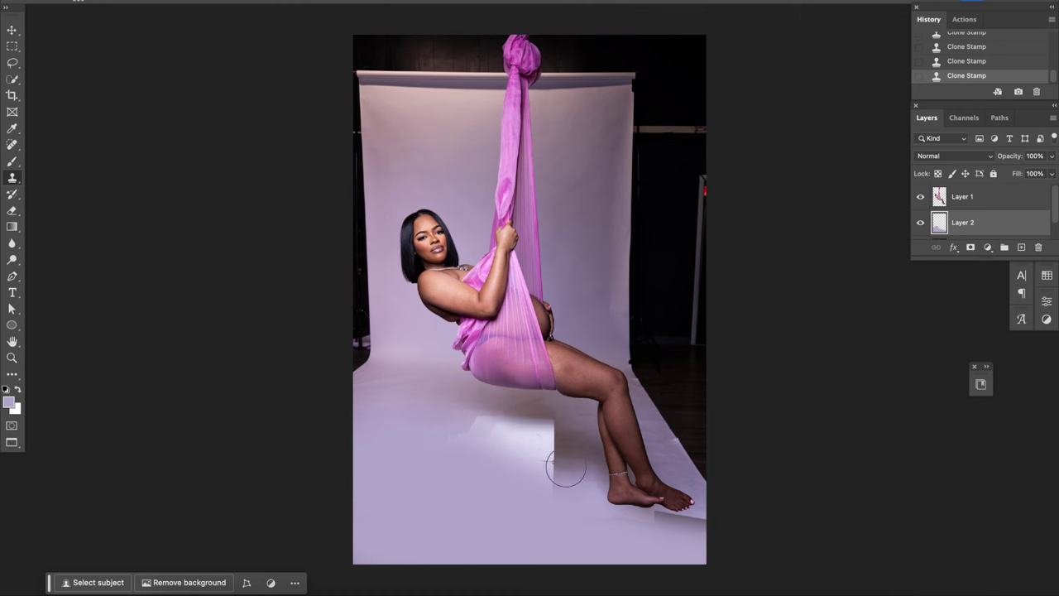
pyautogui.moveTo(523, 466)
pyautogui.mouseDown()
pyautogui.moveTo(532, 432)
pyautogui.moveTo(517, 436)
pyautogui.mouseUp()
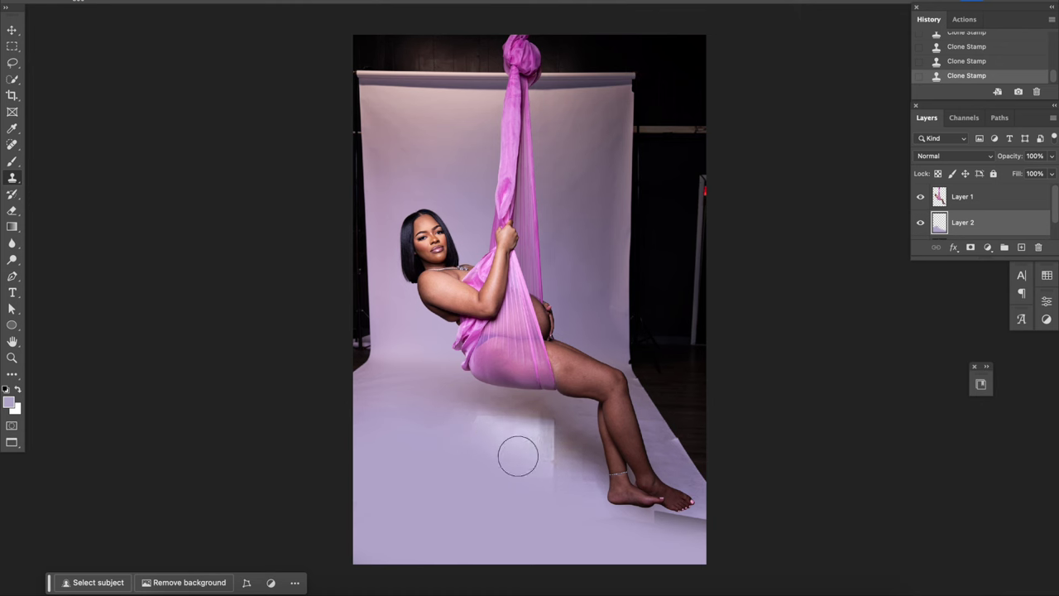
pyautogui.keyDown('alt'); pyautogui.click(514, 447); pyautogui.keyUp('alt')
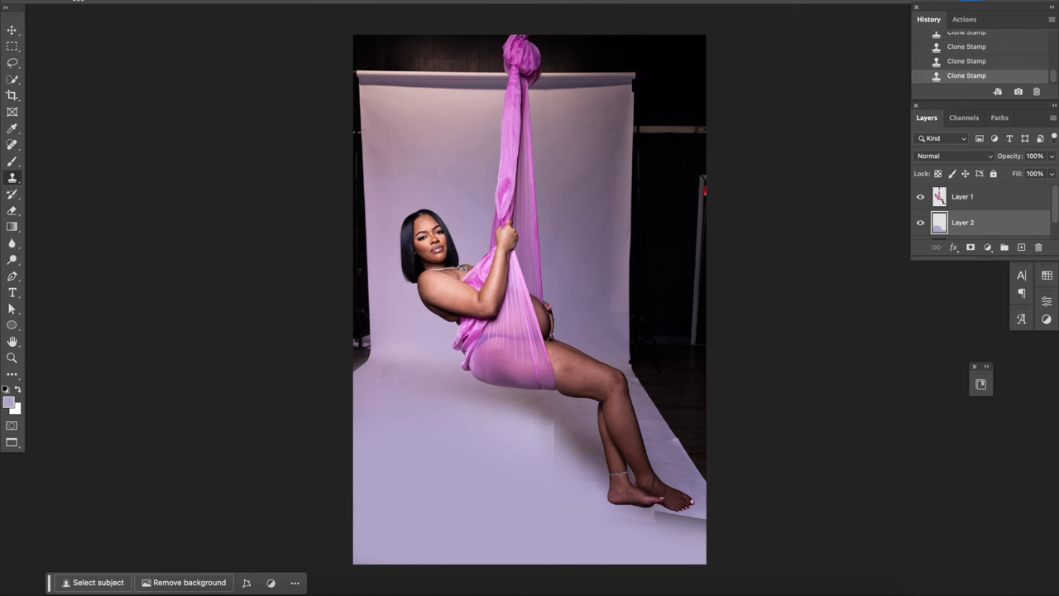
# Brighten a lower floor patch, then try and undo a brush stroke on the upper-right backdrop.
pyautogui.click(620, 250)
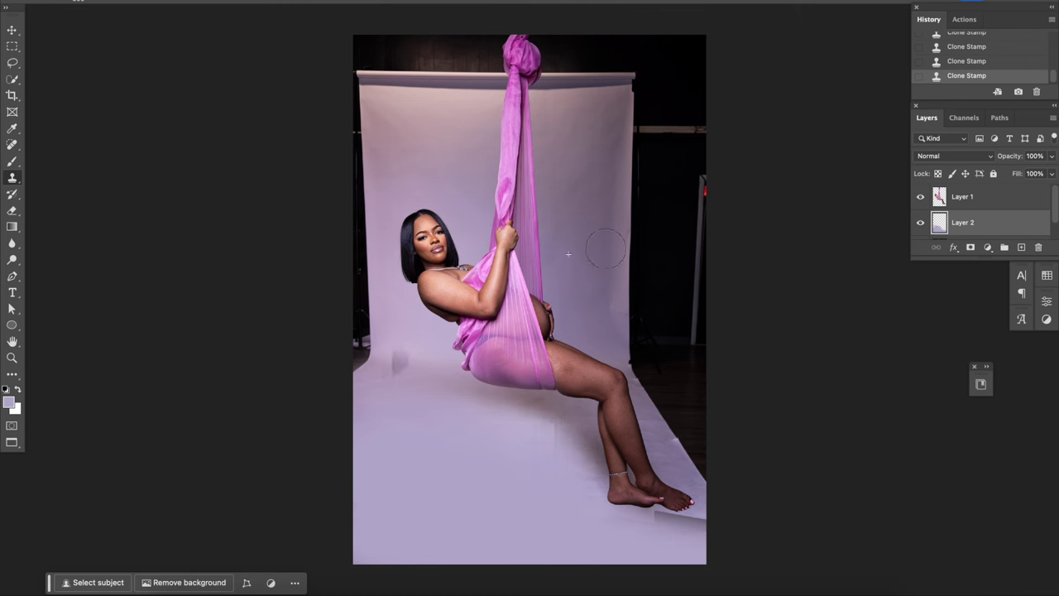
pyautogui.press('b')
pyautogui.keyDown('alt'); pyautogui.click(637, 207); pyautogui.keyUp('alt')
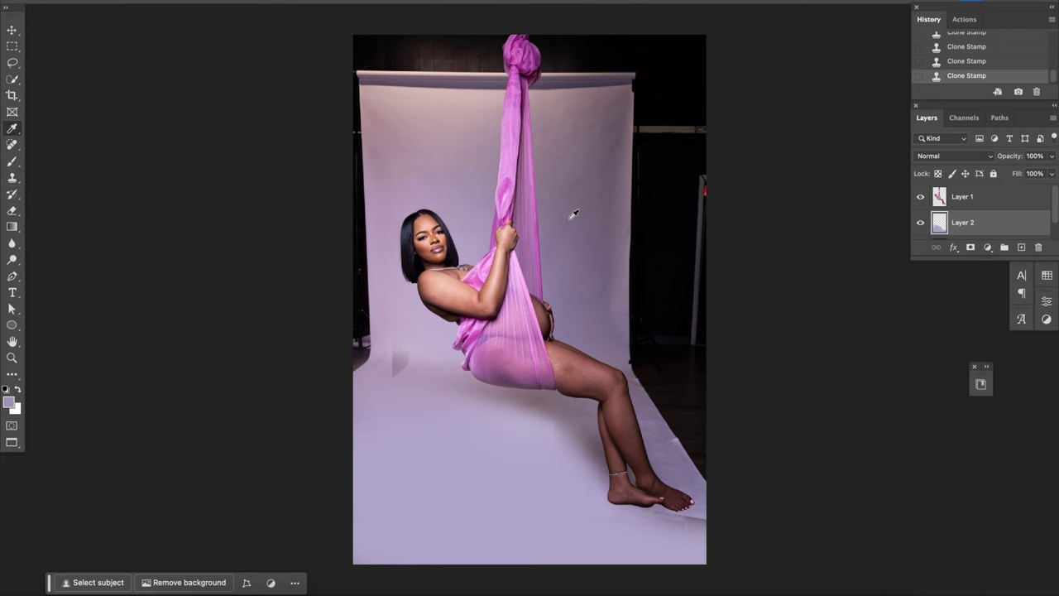
pyautogui.moveTo(664, 79); pyautogui.dragTo(688, 130)
pyautogui.hotkey('ctrl', 'z')
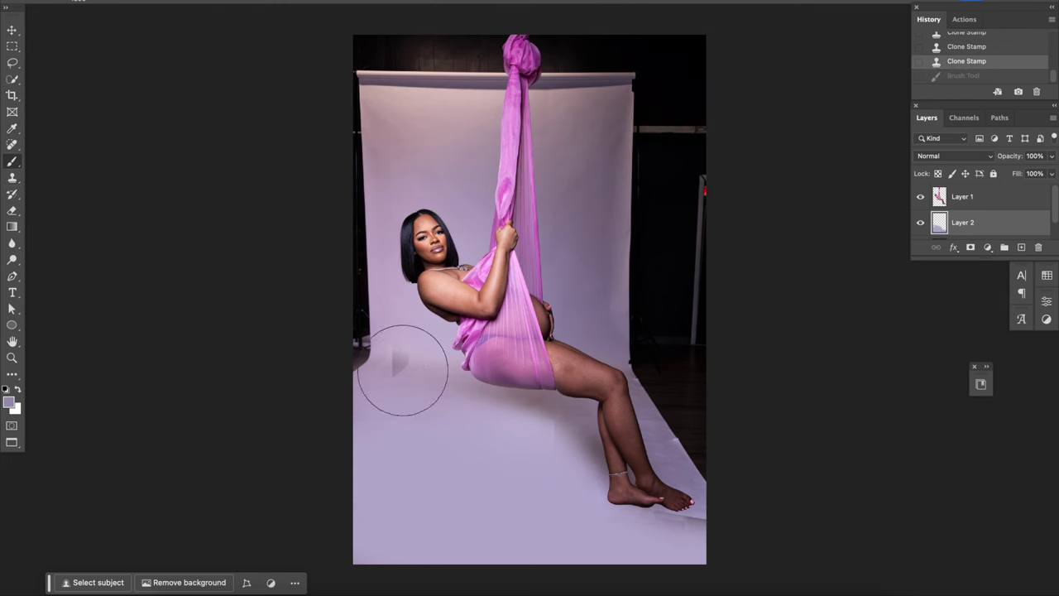
# Clone clean backdrop over the floor patches, near the feet and along the right edge.
pyautogui.press('s')
pyautogui.moveTo(415, 378)
pyautogui.mouseDown()
pyautogui.moveTo(356, 352)
pyautogui.moveTo(364, 358)
pyautogui.mouseUp()
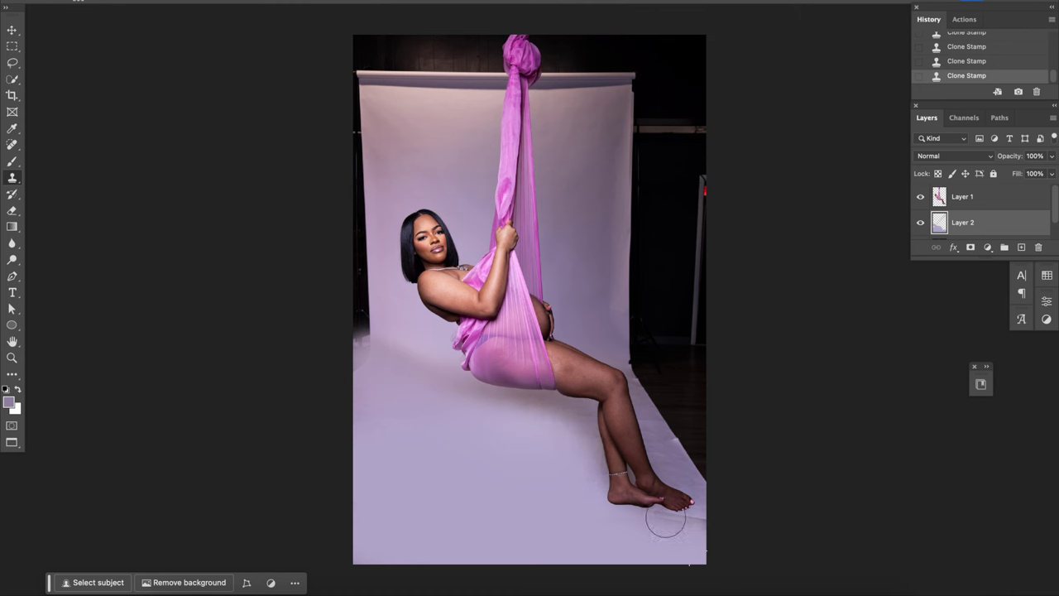
pyautogui.moveTo(630, 516); pyautogui.dragTo(626, 528)
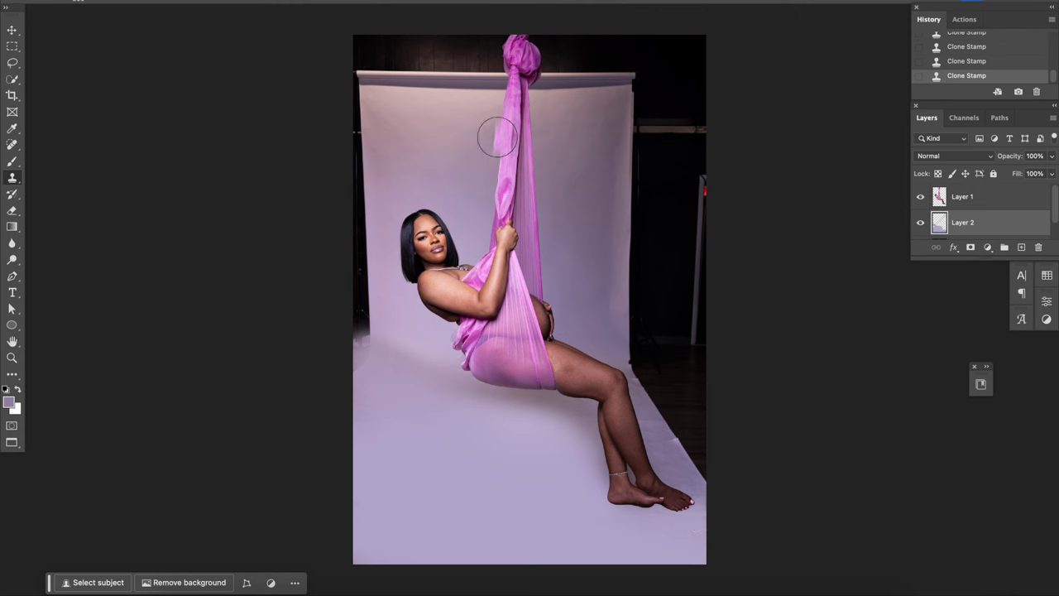
pyautogui.moveTo(603, 114); pyautogui.dragTo(600, 284)
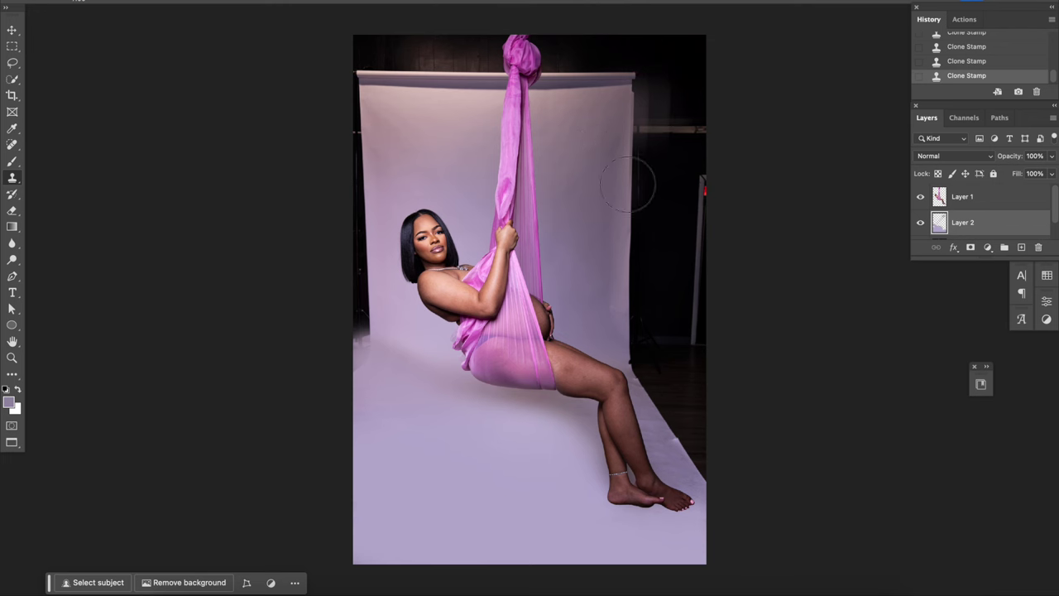
# Paint the dark right edge and lower-right area of the backdrop lavender.
pyautogui.press('b')
pyautogui.moveTo(668, 339)
pyautogui.mouseDown()
pyautogui.moveTo(634, 307)
pyautogui.moveTo(674, 232)
pyautogui.moveTo(675, 99)
pyautogui.mouseUp()
pyautogui.press('s')
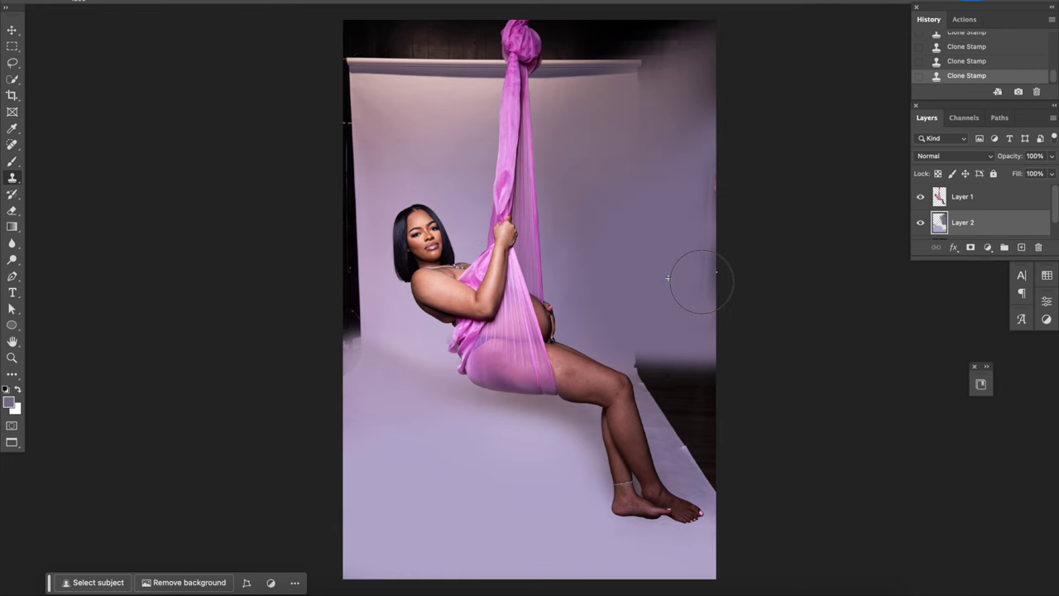
pyautogui.press('b')
pyautogui.moveTo(669, 433)
pyautogui.mouseDown()
pyautogui.moveTo(704, 406)
pyautogui.moveTo(704, 463)
pyautogui.moveTo(638, 364)
pyautogui.moveTo(709, 438)
pyautogui.mouseUp()
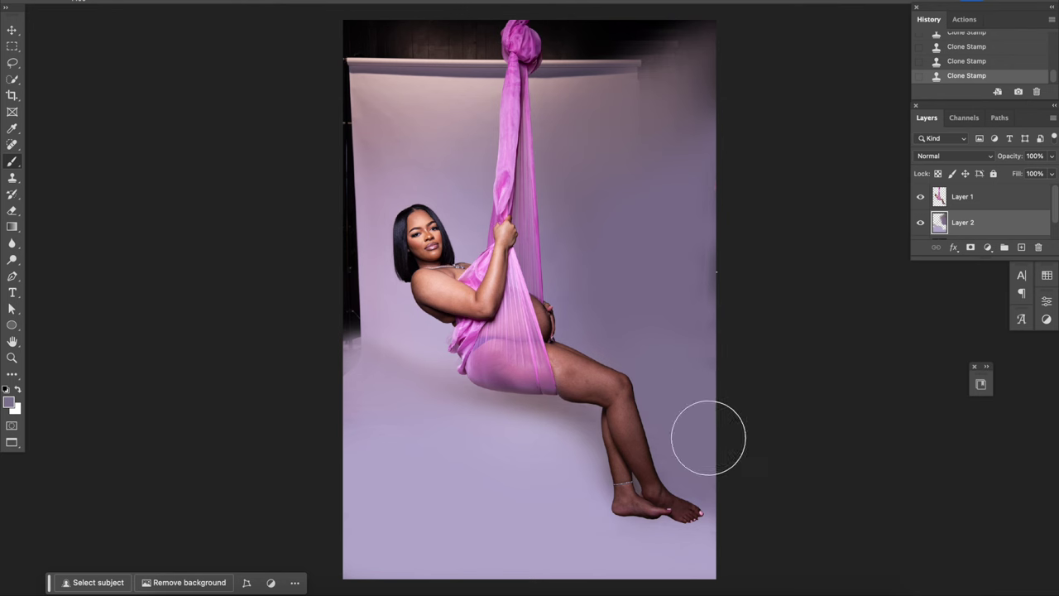
# Sample lighter lavender and paint over the dark strip on the left edge.
pyautogui.keyDown('alt'); pyautogui.click(356, 356); pyautogui.keyUp('alt')
pyautogui.moveTo(356, 356)
pyautogui.mouseDown()
pyautogui.moveTo(349, 256)
pyautogui.moveTo(383, 182)
pyautogui.mouseUp()
pyautogui.keyDown('alt'); pyautogui.click(383, 182); pyautogui.keyUp('alt')
pyautogui.moveTo(345, 243)
pyautogui.mouseDown()
pyautogui.moveTo(367, 163)
pyautogui.moveTo(326, 90)
pyautogui.moveTo(309, 85)
pyautogui.mouseUp()
pyautogui.keyDown('alt'); pyautogui.click(367, 163); pyautogui.keyUp('alt')
# Paint lavender over the floor near the feet and mauve over the top-left backdrop.
pyautogui.keyDown('alt'); pyautogui.click(379, 335); pyautogui.keyUp('alt')
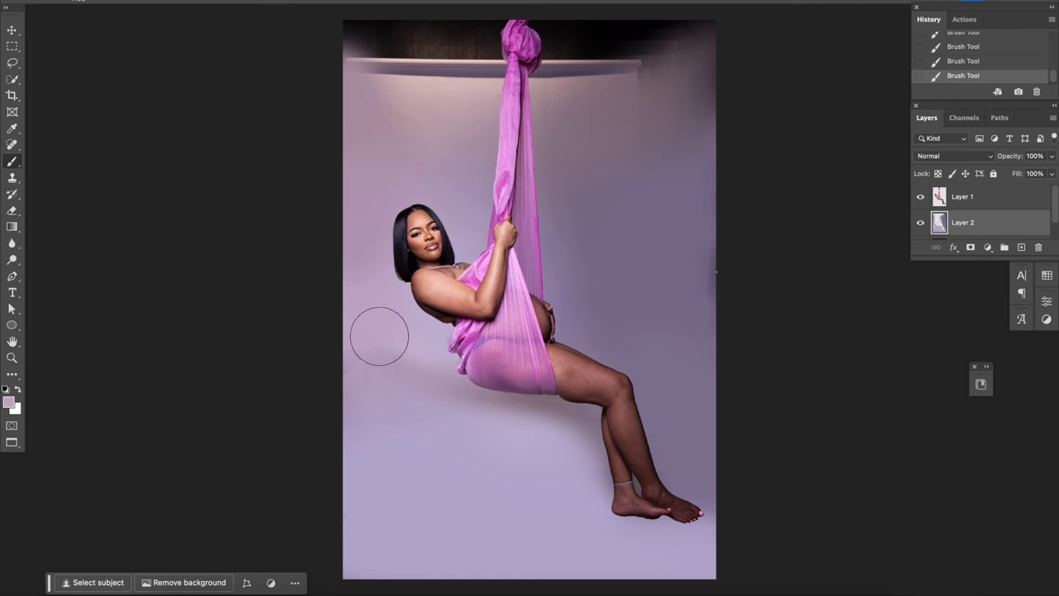
pyautogui.moveTo(381, 418)
pyautogui.mouseDown()
pyautogui.moveTo(538, 438)
pyautogui.moveTo(539, 487)
pyautogui.moveTo(594, 509)
pyautogui.mouseUp()
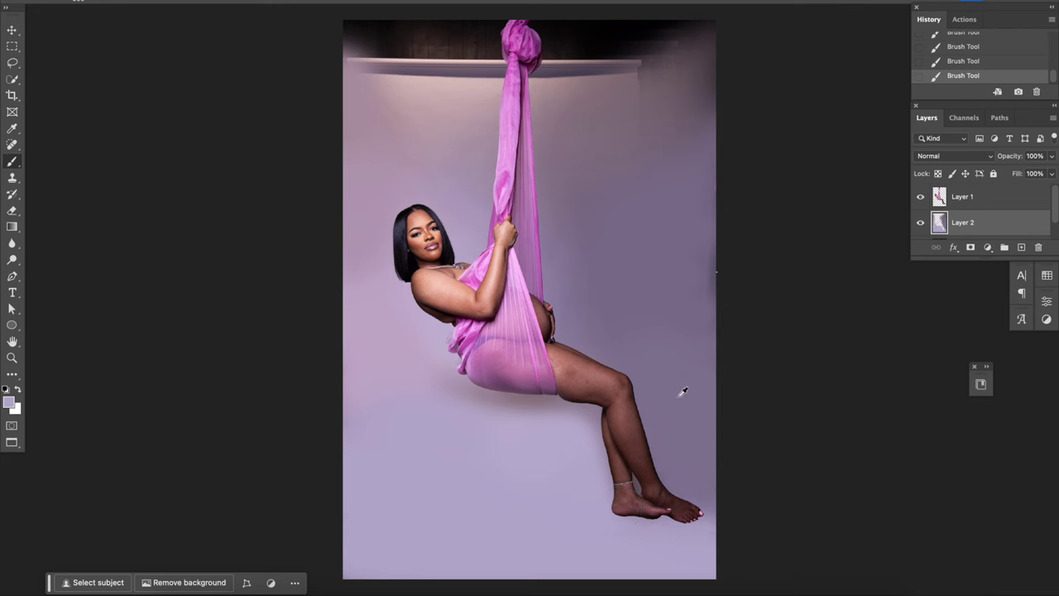
pyautogui.keyDown('alt'); pyautogui.click(433, 111); pyautogui.keyUp('alt')
pyautogui.moveTo(419, 94)
pyautogui.mouseDown()
pyautogui.moveTo(405, 88)
pyautogui.moveTo(414, 34)
pyautogui.moveTo(351, 33)
pyautogui.mouseUp()
pyautogui.keyDown('alt'); pyautogui.click(386, 75); pyautogui.keyUp('alt')
pyautogui.keyDown('alt'); pyautogui.click(439, 70); pyautogui.keyUp('alt')
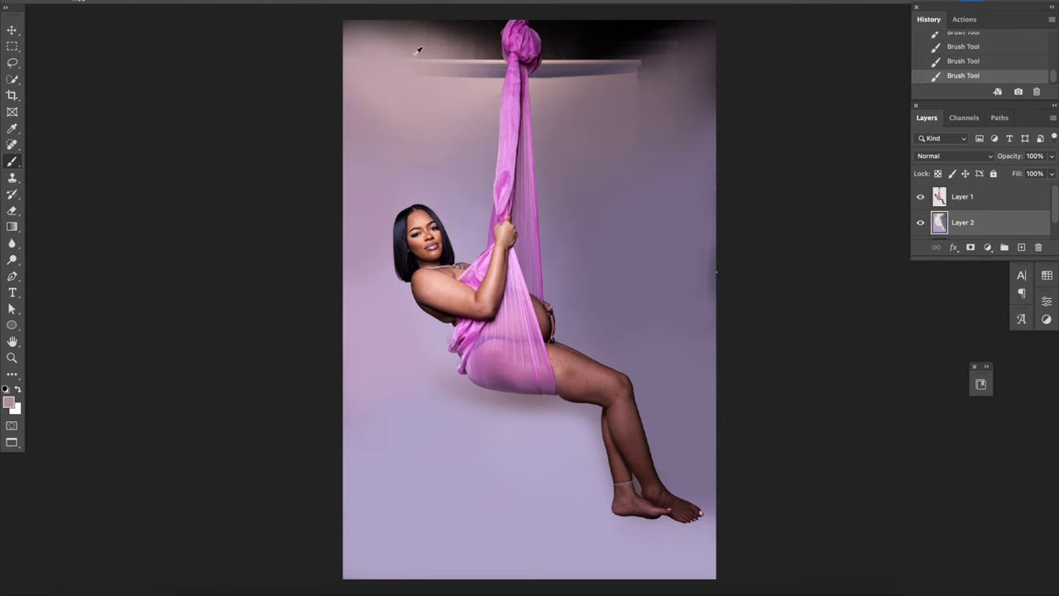
pyautogui.keyDown('alt'); pyautogui.click(413, 87); pyautogui.keyUp('alt')
pyautogui.moveTo(409, 33); pyautogui.dragTo(367, 39)
pyautogui.keyDown('alt'); pyautogui.click(385, 45); pyautogui.keyUp('alt')
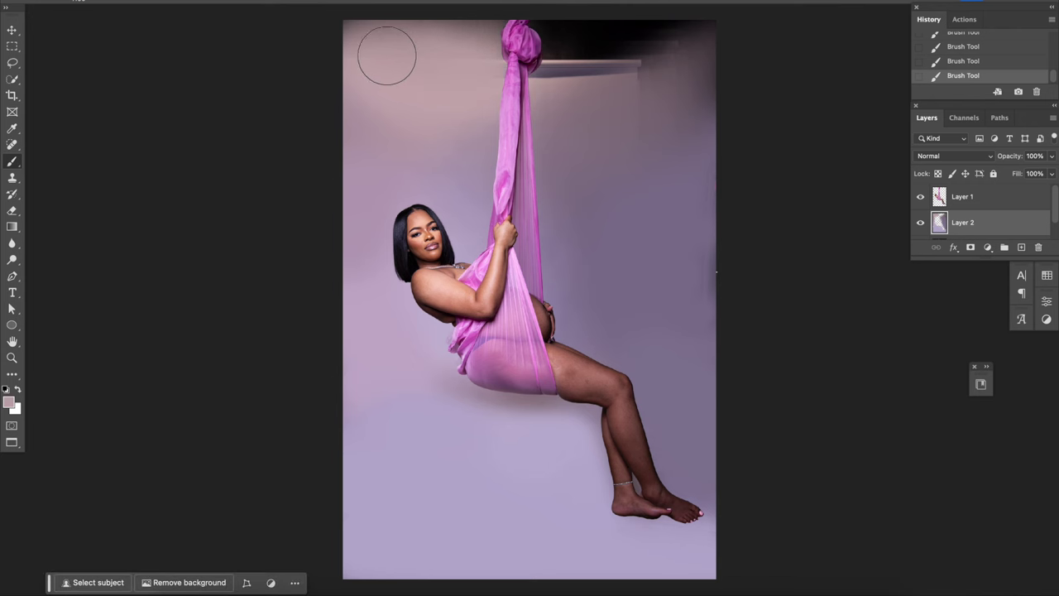
# Paint mauve over the dark area beside the fabric knot and the top-right corner.
pyautogui.keyDown('alt'); pyautogui.click(598, 61); pyautogui.keyUp('alt')
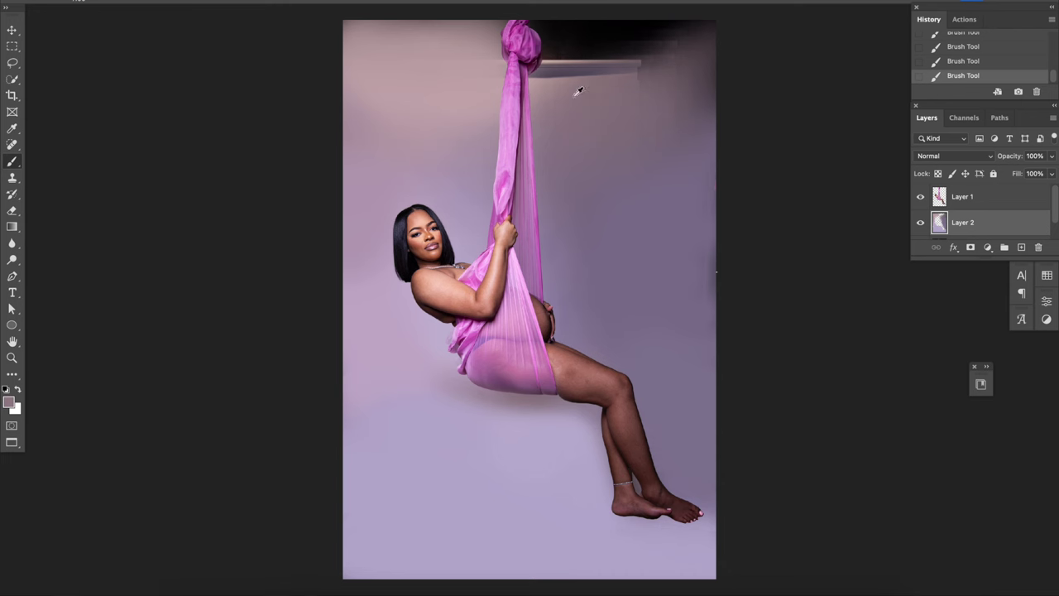
pyautogui.moveTo(579, 41); pyautogui.dragTo(552, 65)
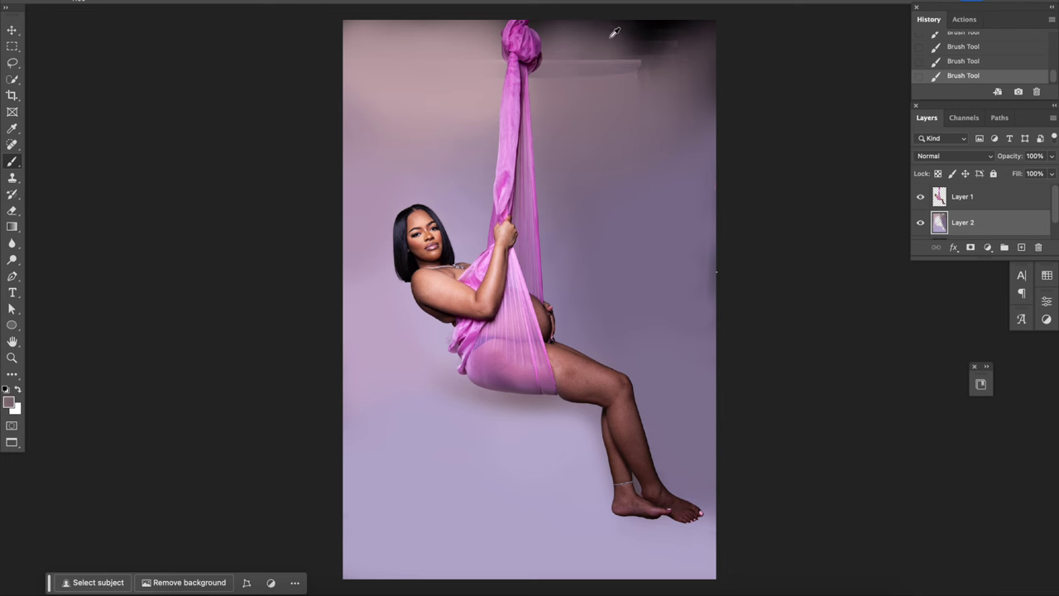
pyautogui.keyDown('alt'); pyautogui.click(581, 77); pyautogui.keyUp('alt')
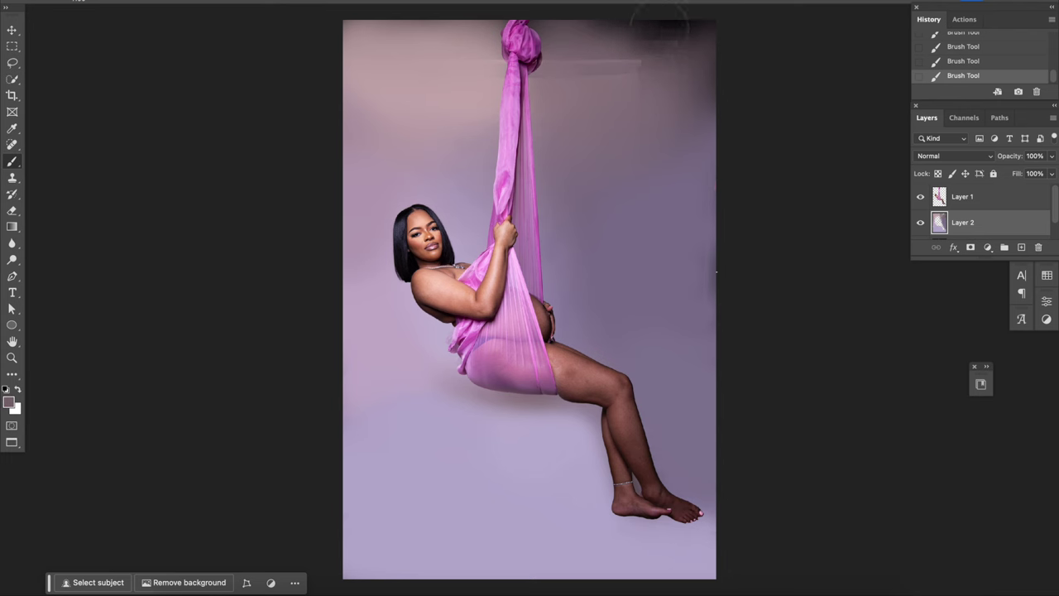
pyautogui.moveTo(675, 36); pyautogui.dragTo(608, 38)
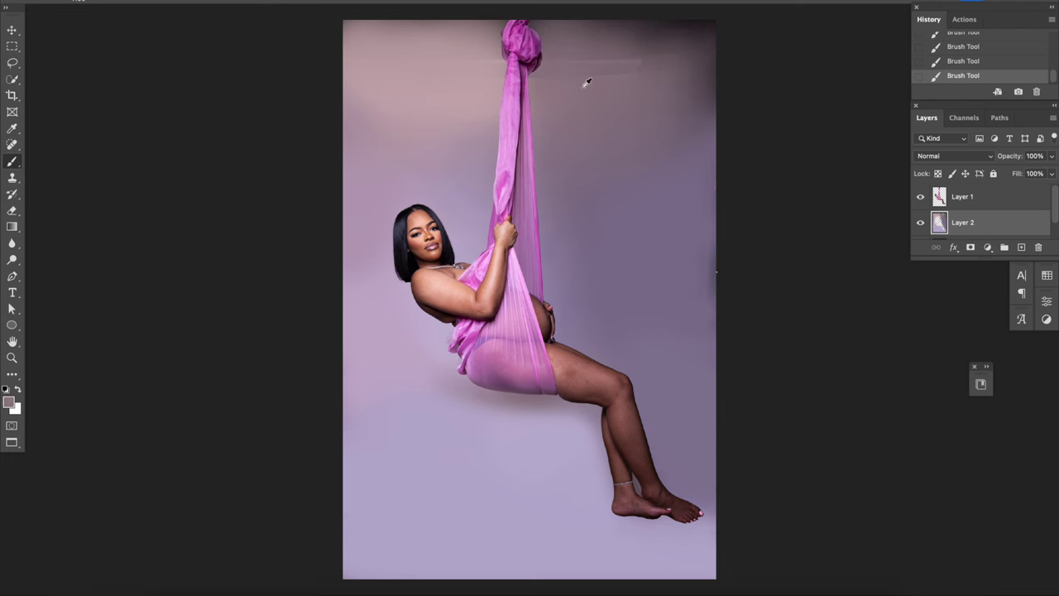
pyautogui.keyDown('alt'); pyautogui.click(598, 127); pyautogui.keyUp('alt')
pyautogui.keyDown('alt'); pyautogui.click(692, 32); pyautogui.keyUp('alt')
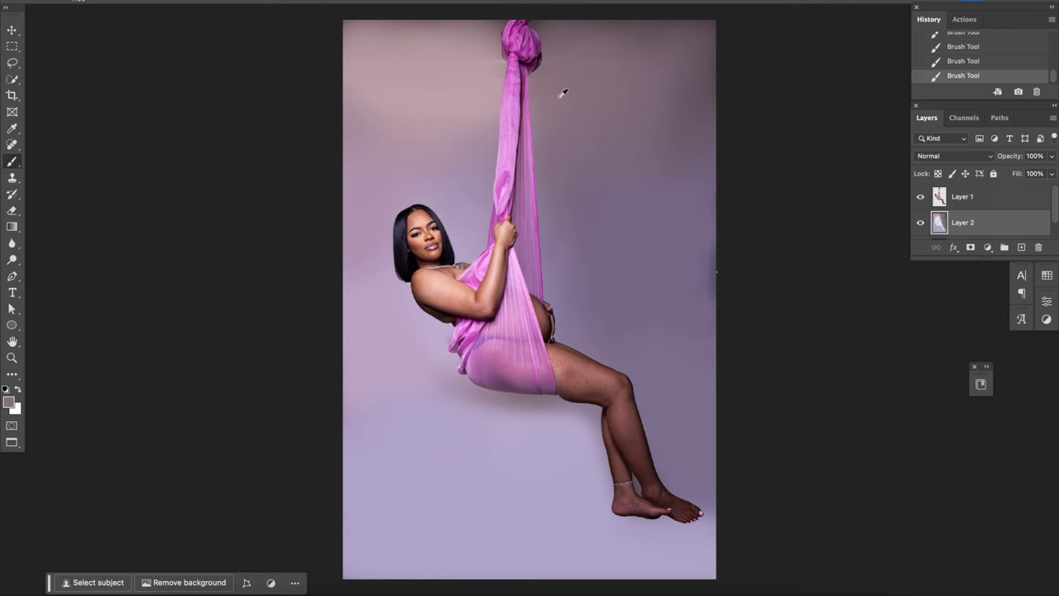
pyautogui.keyDown('alt'); pyautogui.click(646, 183); pyautogui.keyUp('alt')
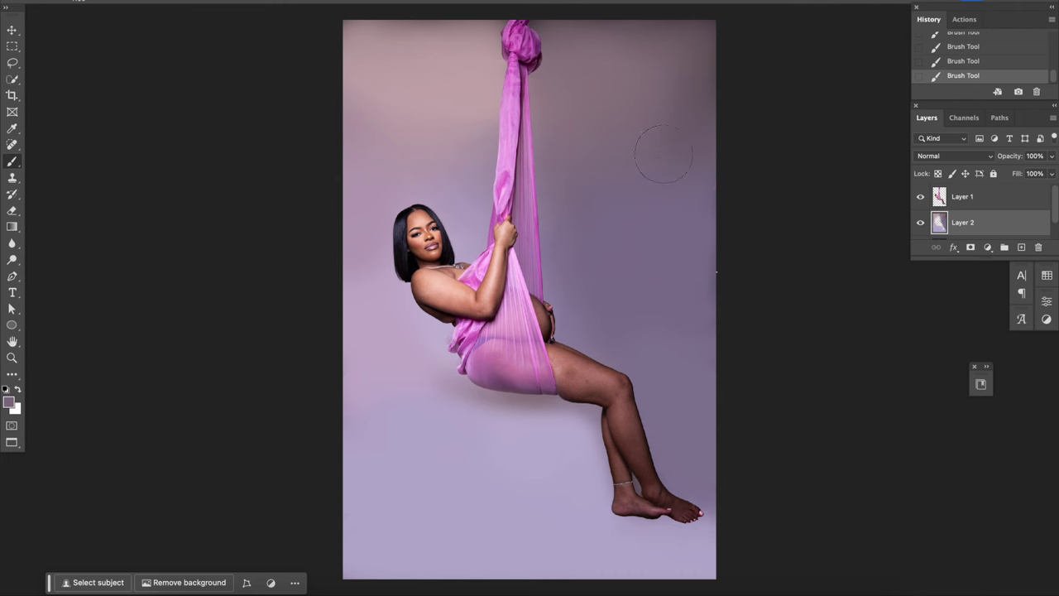
# Compare the retouch with the original, then clone backdrop near the hip.
pyautogui.click(921, 221)
pyautogui.click(921, 221)
pyautogui.press('s')
pyautogui.click(548, 450)
pyautogui.click(513, 406)
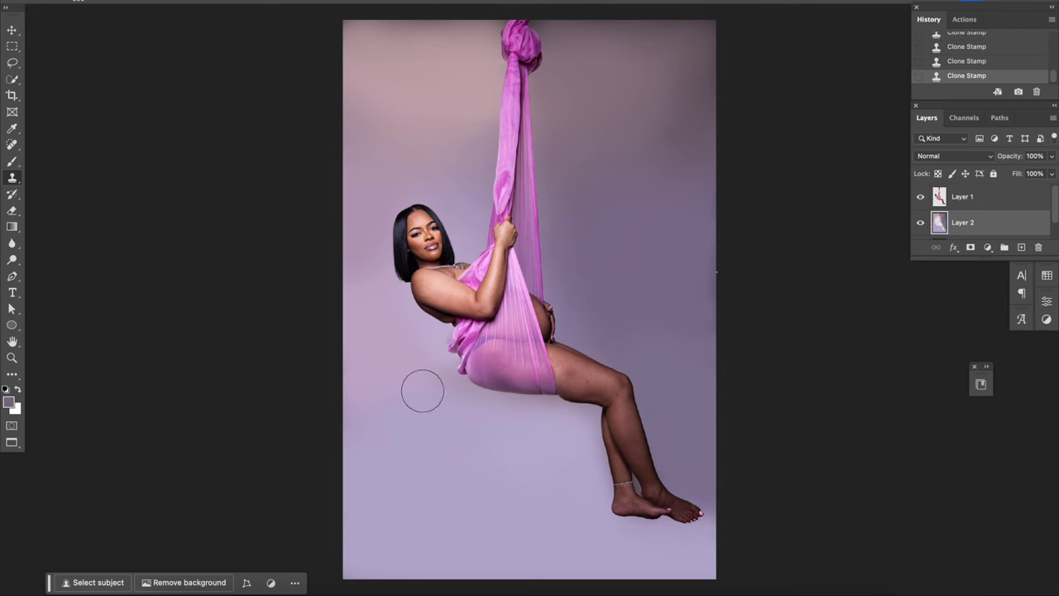
# Clone backdrop near the hip on Layer 1, undoing and restoring the strokes via History.
pyautogui.click(985, 196)
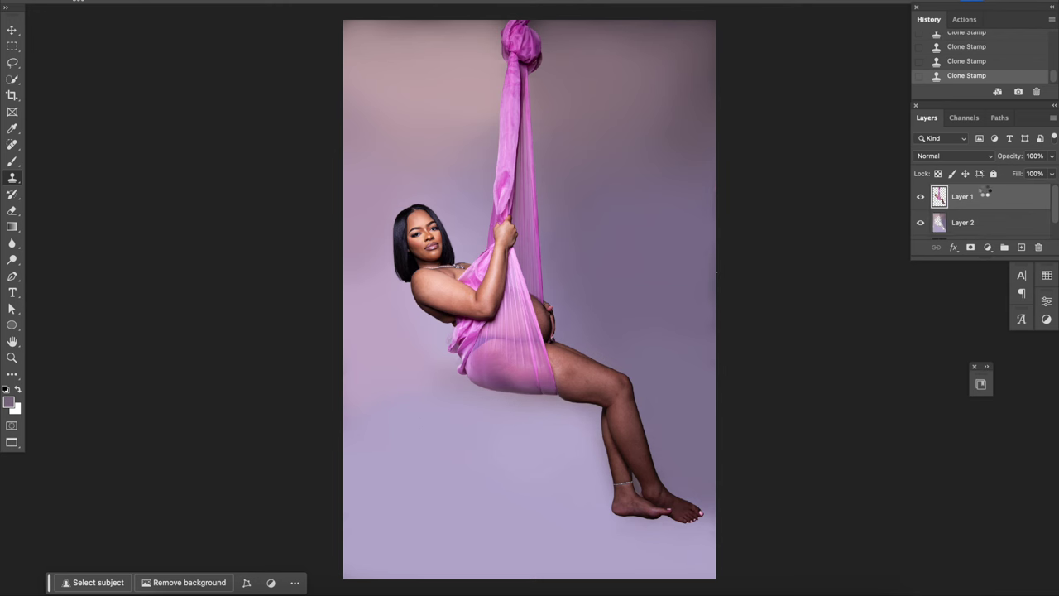
pyautogui.click(921, 222)
pyautogui.click(921, 221)
pyautogui.click(421, 345)
pyautogui.click(431, 343)
pyautogui.hotkey('ctrl', 'z')
pyautogui.hotkey('ctrl', 'z')
pyautogui.hotkey('ctrl', 'z')
pyautogui.hotkey('ctrl', 'z')
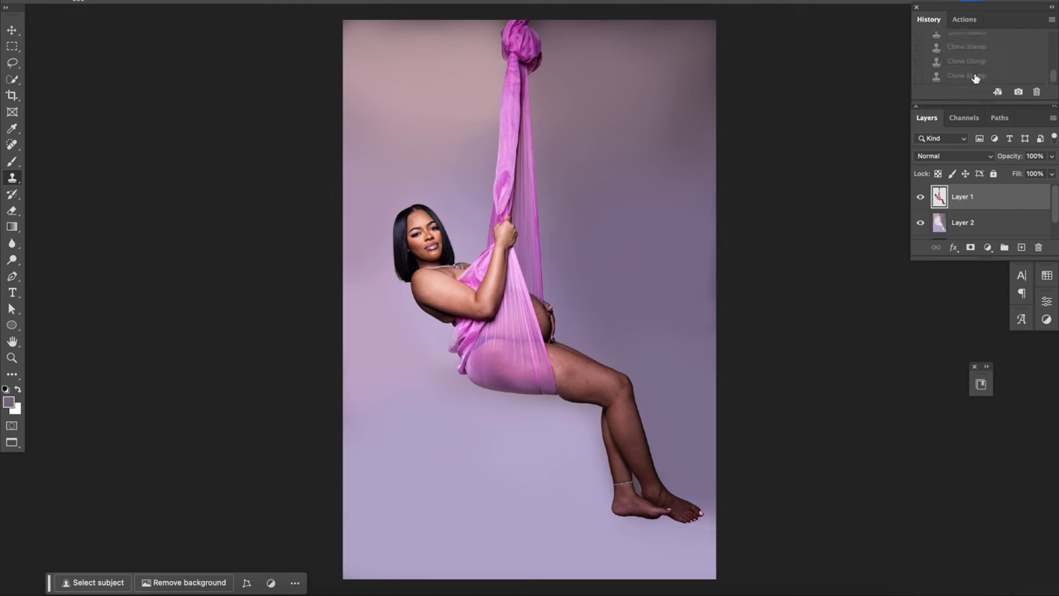
pyautogui.click(976, 78)
# Pick the History Brush, compare Layer 1, merge visible layers, and launch Liquify.
pyautogui.press('y')
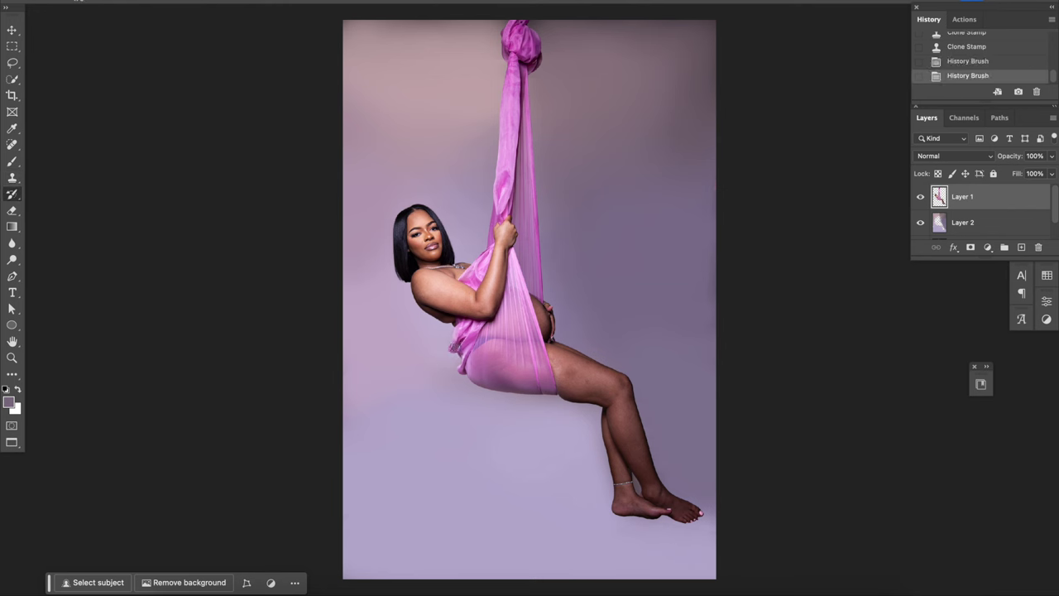
pyautogui.click(920, 196)
pyautogui.hotkey('ctrl', 'shift', 'e')
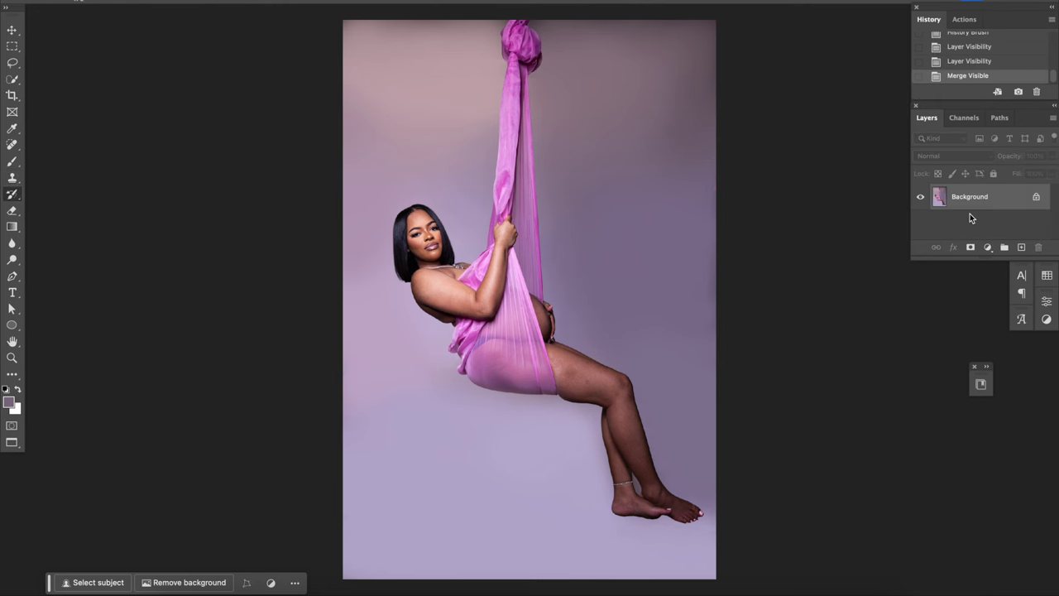
pyautogui.hotkey('ctrl', 'shift', 'x')
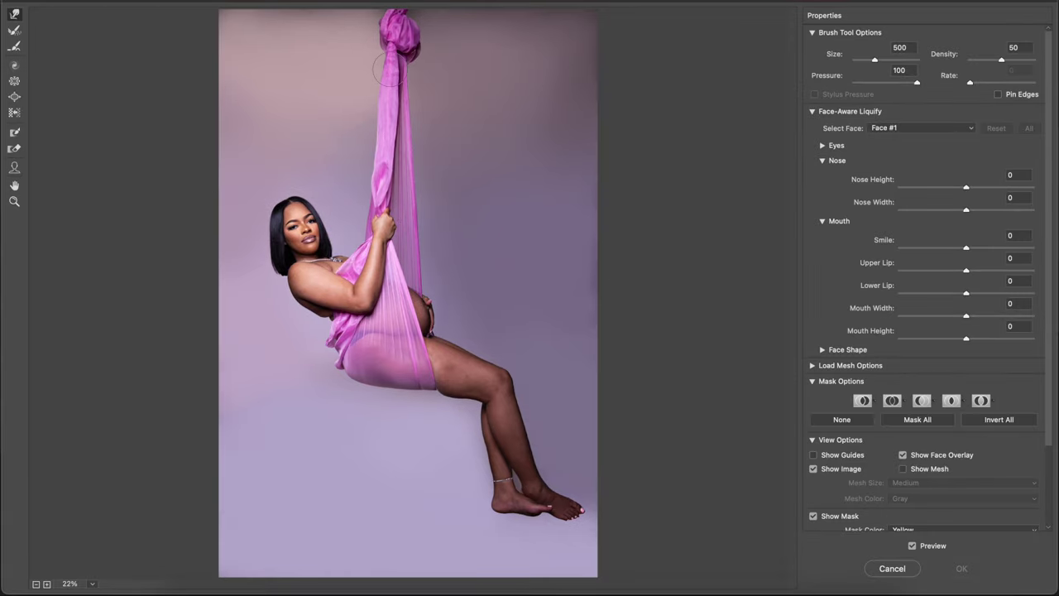
# Smooth the fabric knot, push in the shoulder, hip, thigh and arm, and apply Liquify.
pyautogui.moveTo(399, 33); pyautogui.dragTo(381, 67)
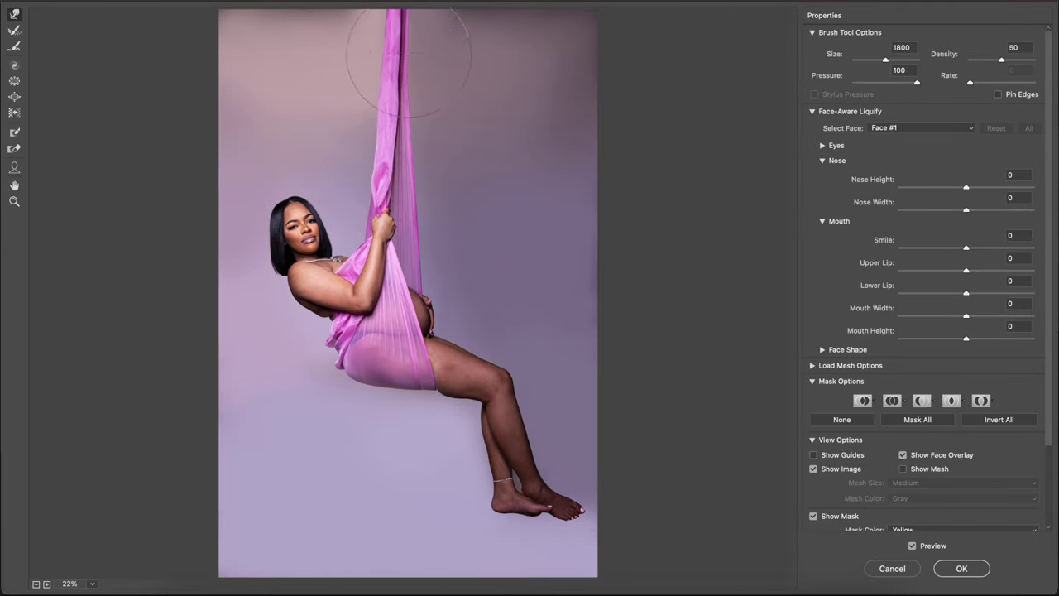
pyautogui.press('[')
pyautogui.press('[')
pyautogui.press('[')
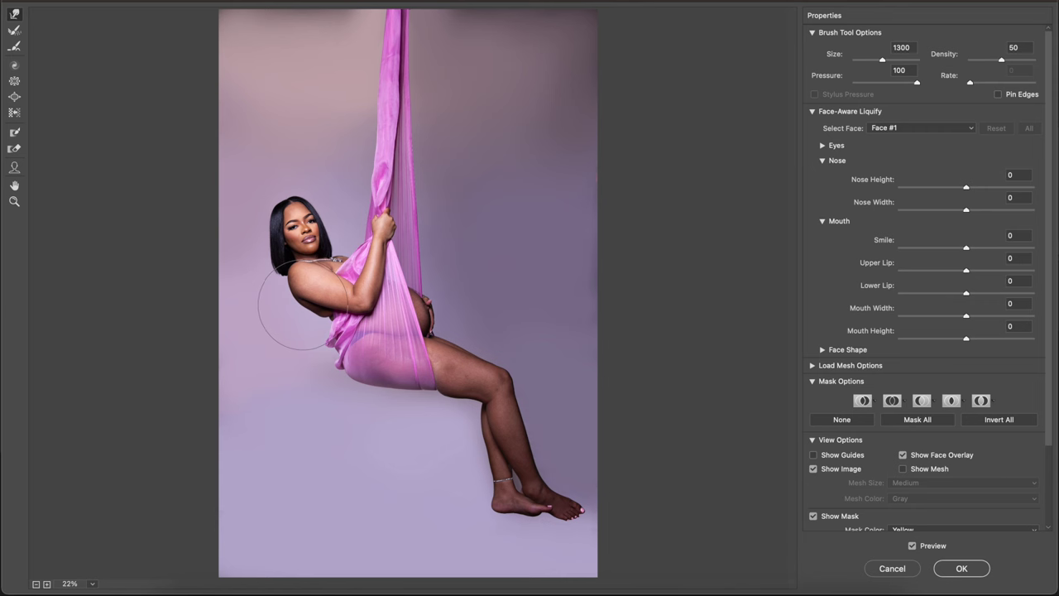
pyautogui.press('[')
pyautogui.press('[')
pyautogui.press('[')
pyautogui.press('[')
pyautogui.press('[')
pyautogui.press('[')
pyautogui.press(']')
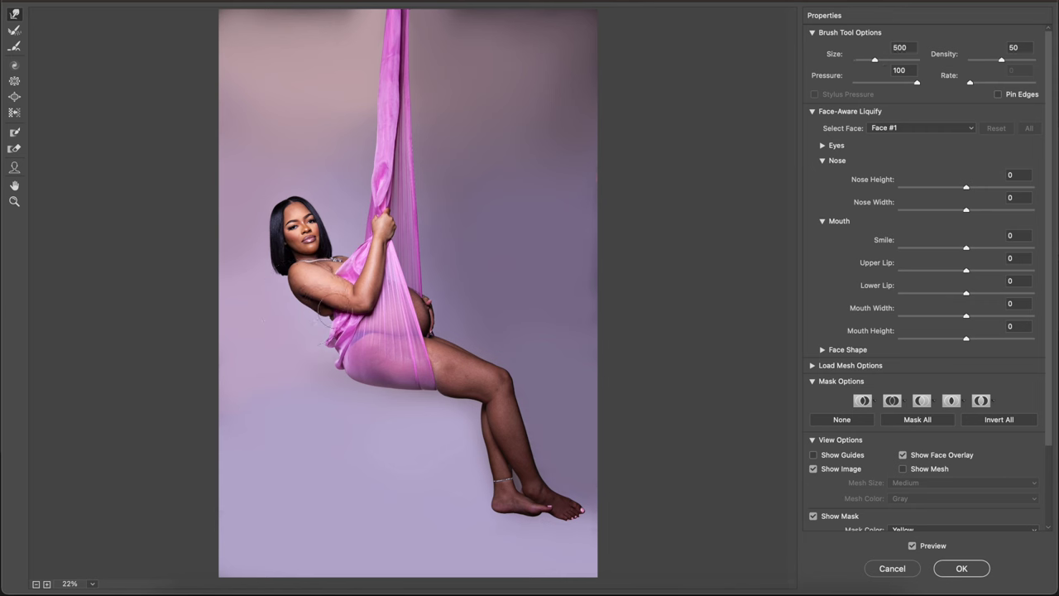
pyautogui.press(']')
pyautogui.press('[')
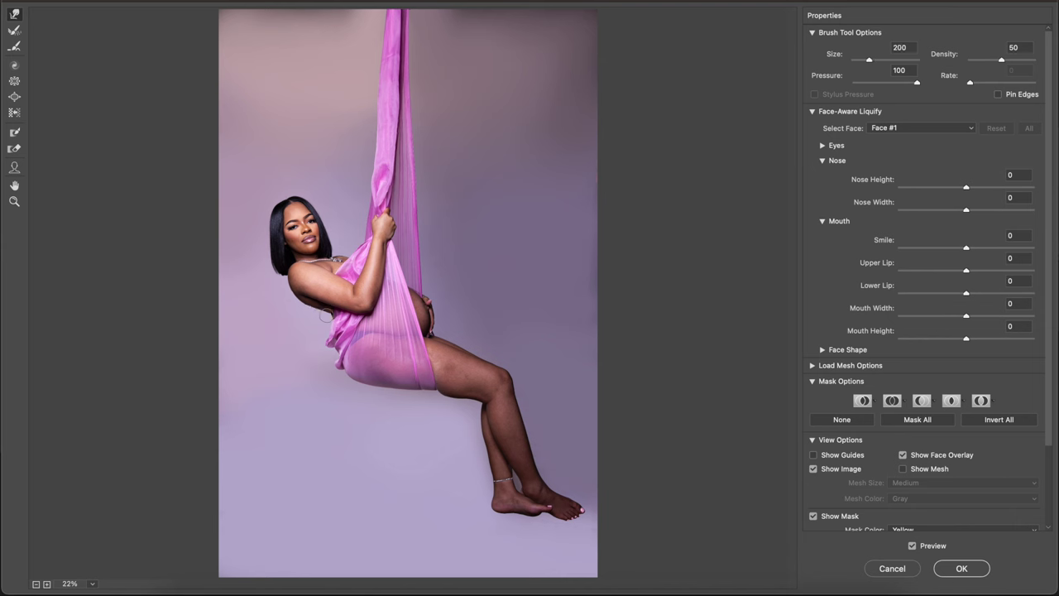
pyautogui.press(']')
pyautogui.press(']')
pyautogui.press(']')
pyautogui.press('[')
pyautogui.press('[')
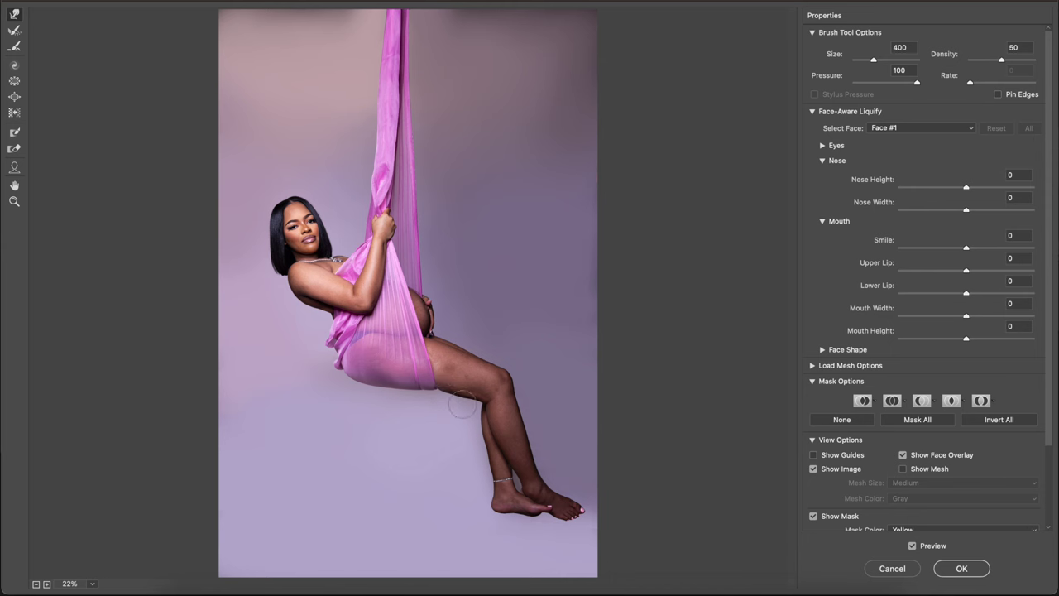
pyautogui.press('[')
pyautogui.press(']')
pyautogui.press(']')
pyautogui.press(']')
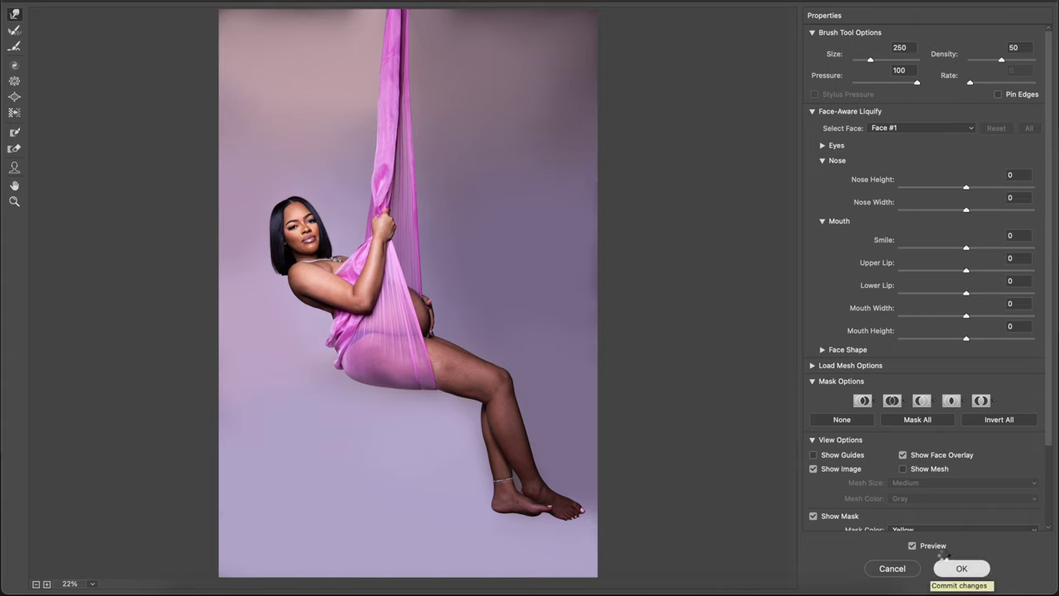
pyautogui.press('Return')
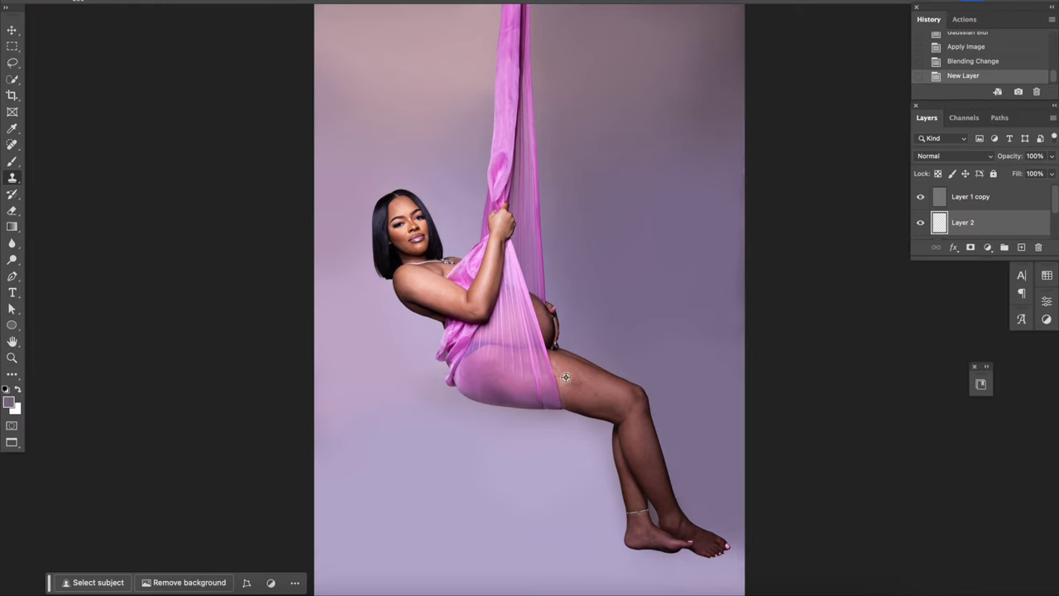
# Clone-stamp over skin marks near the thigh.
pyautogui.click(566, 378)
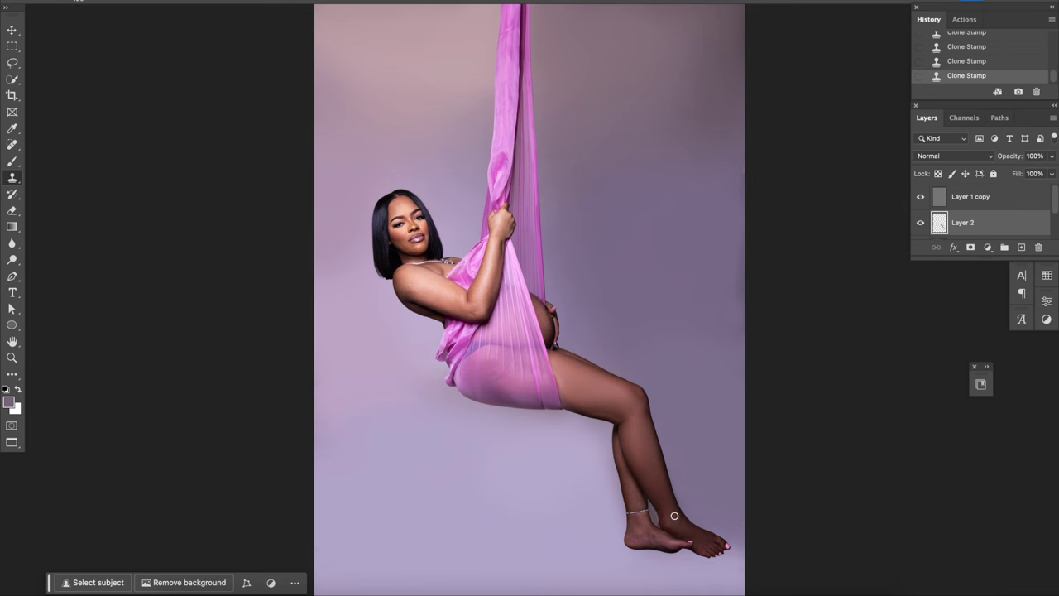
# Zoom to the feet, set a 125 px 0% hardness brush, and clone the feet and ankles.
pyautogui.scroll(2, 680, 518)
pyautogui.scroll(2, 645, 464)
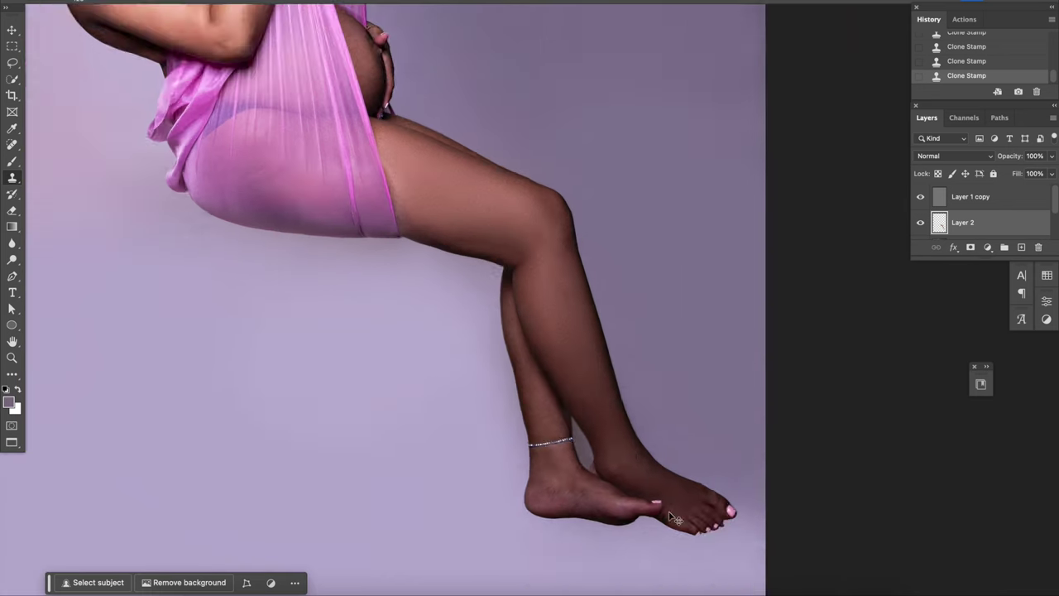
pyautogui.scroll(1, 601, 406)
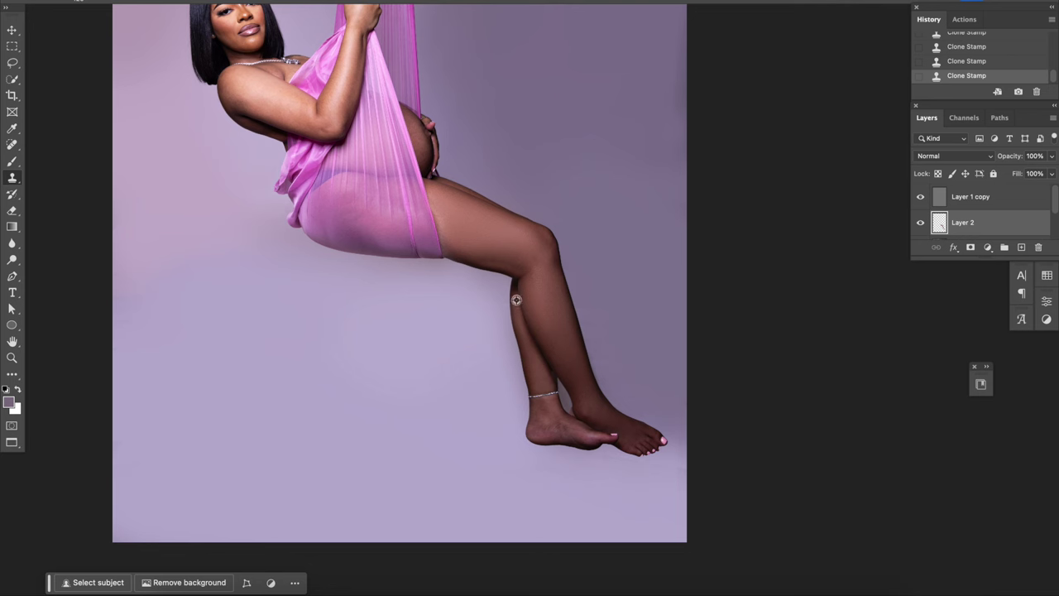
pyautogui.rightClick(595, 412)
pyautogui.hscroll(1, 596, 412)
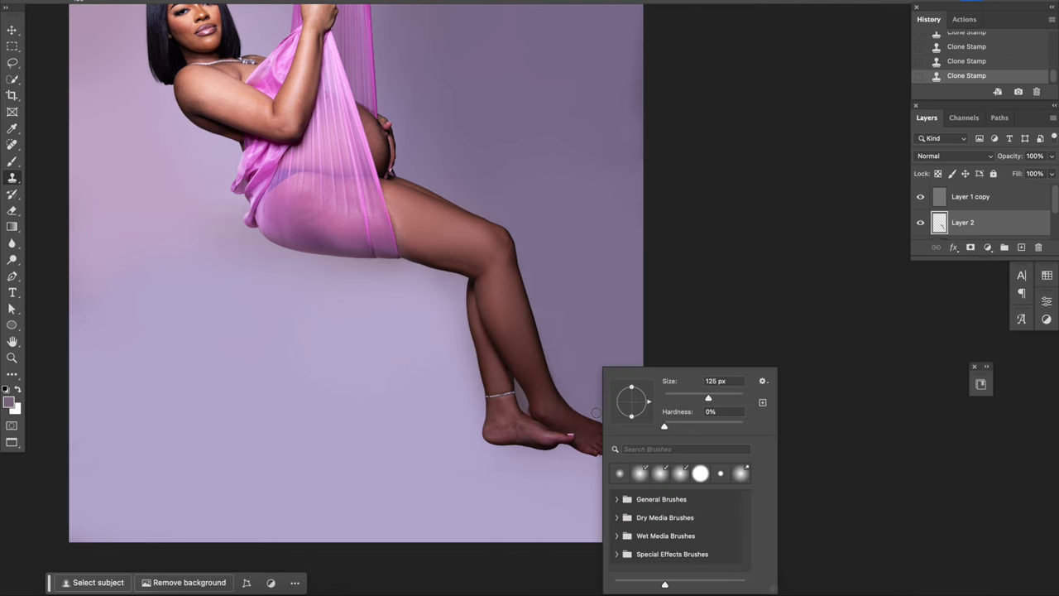
pyautogui.click(542, 405)
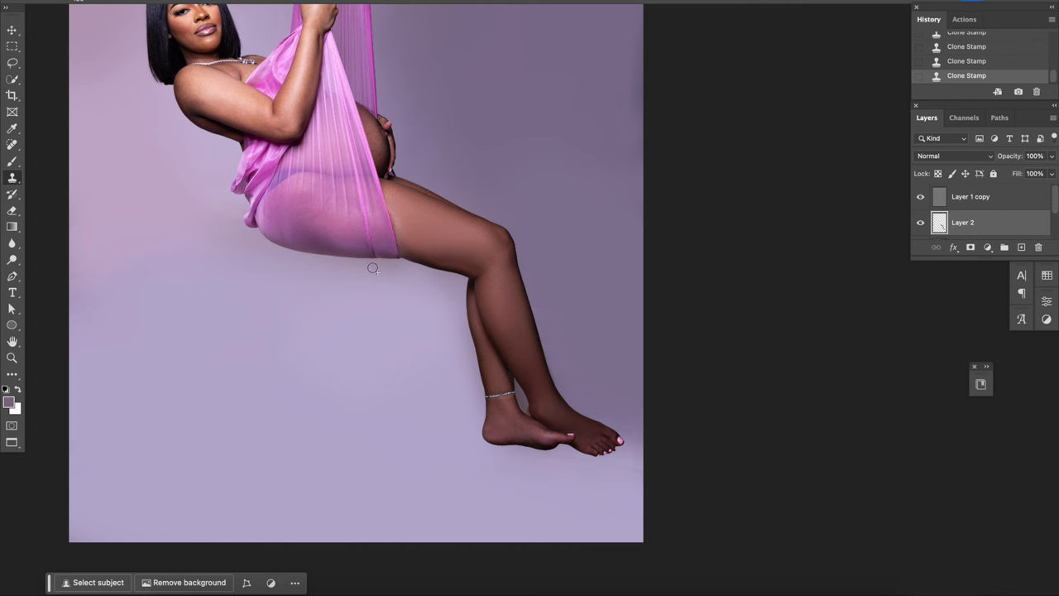
pyautogui.scroll(1, 380, 147)
pyautogui.scroll(2, 379, 147)
pyautogui.scroll(-5, 372, 139)
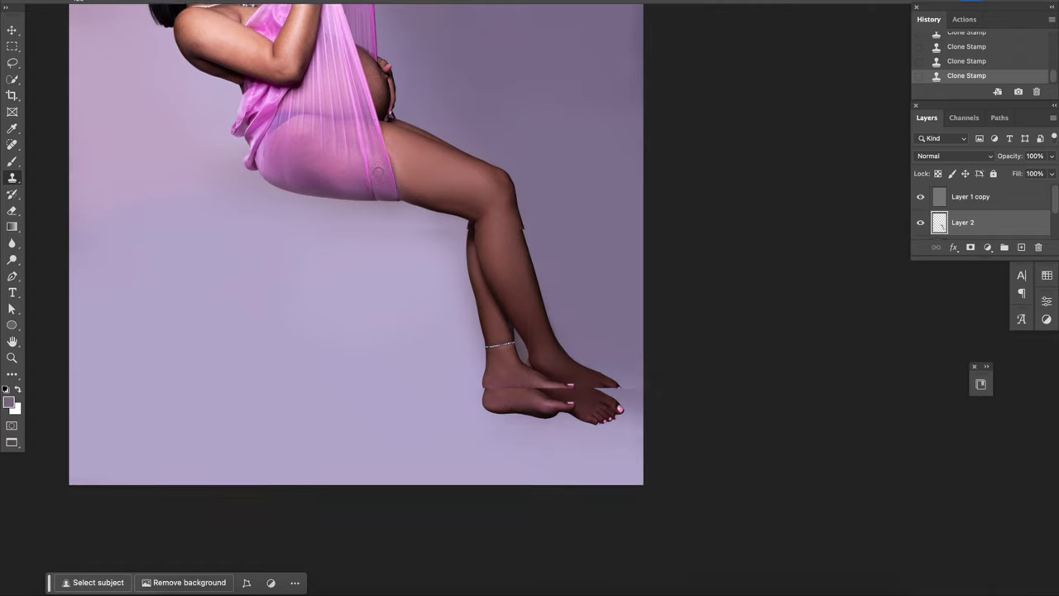
pyautogui.scroll(-3, 368, 130)
pyautogui.scroll(2, 369, 130)
pyautogui.moveTo(363, 62); pyautogui.dragTo(444, 183)
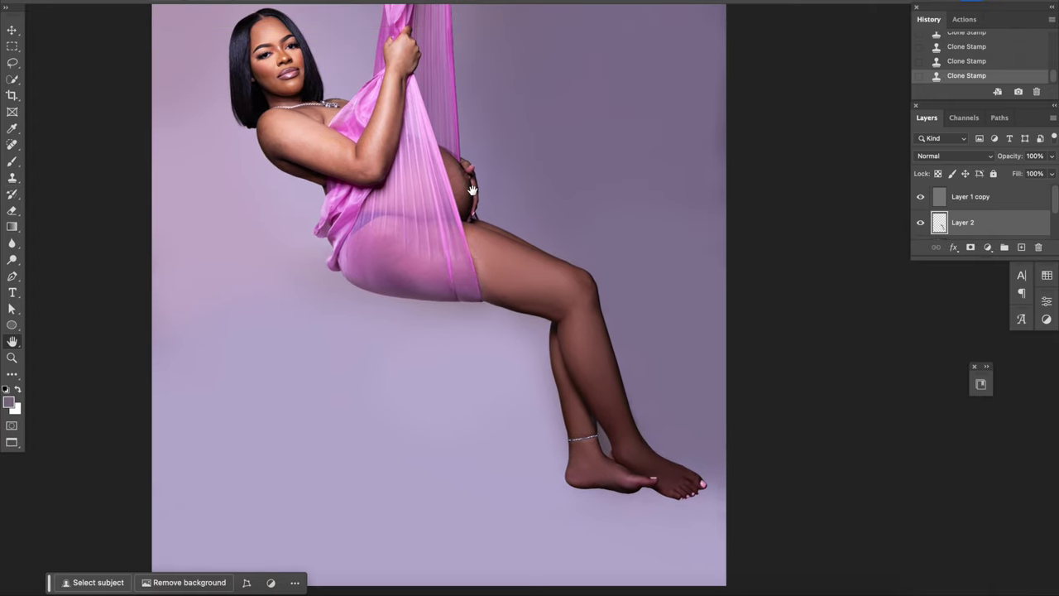
# Clone-stamp clean areas over the hip fabric, shoulder and upper arm.
pyautogui.press('space')
pyautogui.scroll(2, 452, 168)
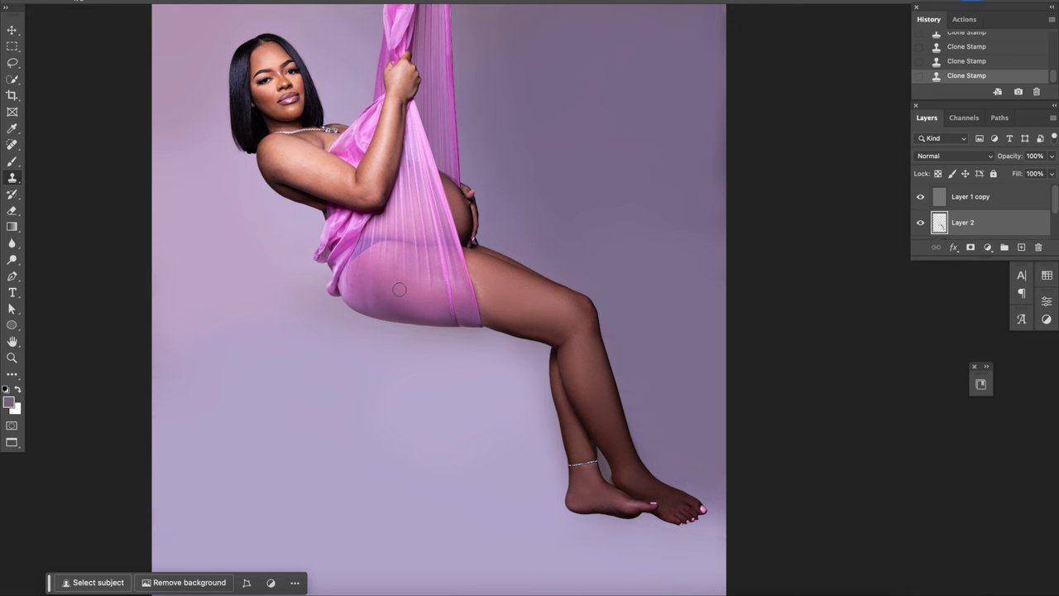
pyautogui.scroll(1, 403, 95)
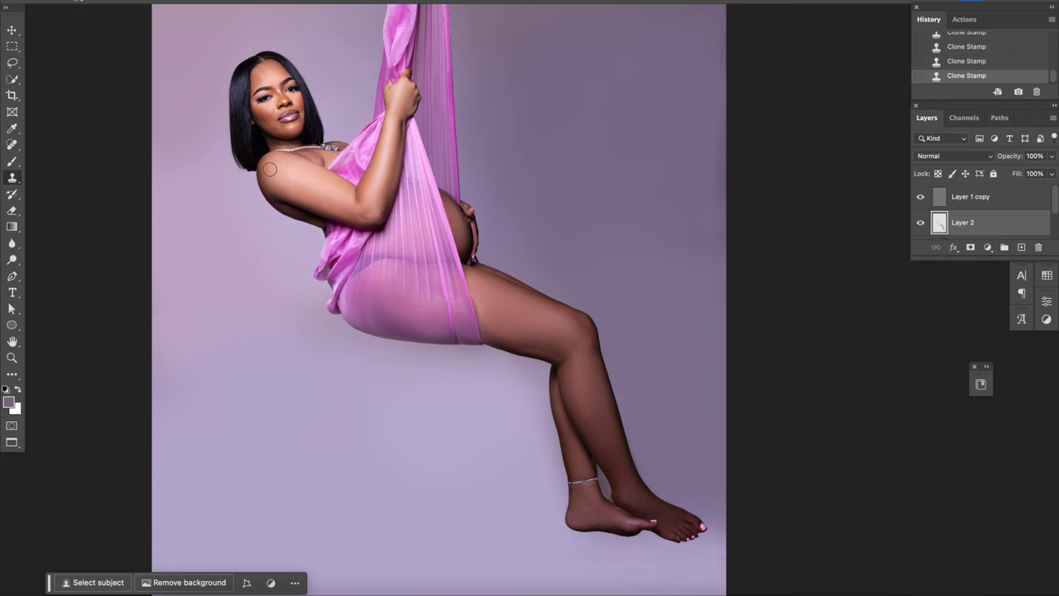
pyautogui.scroll(2, 405, 206)
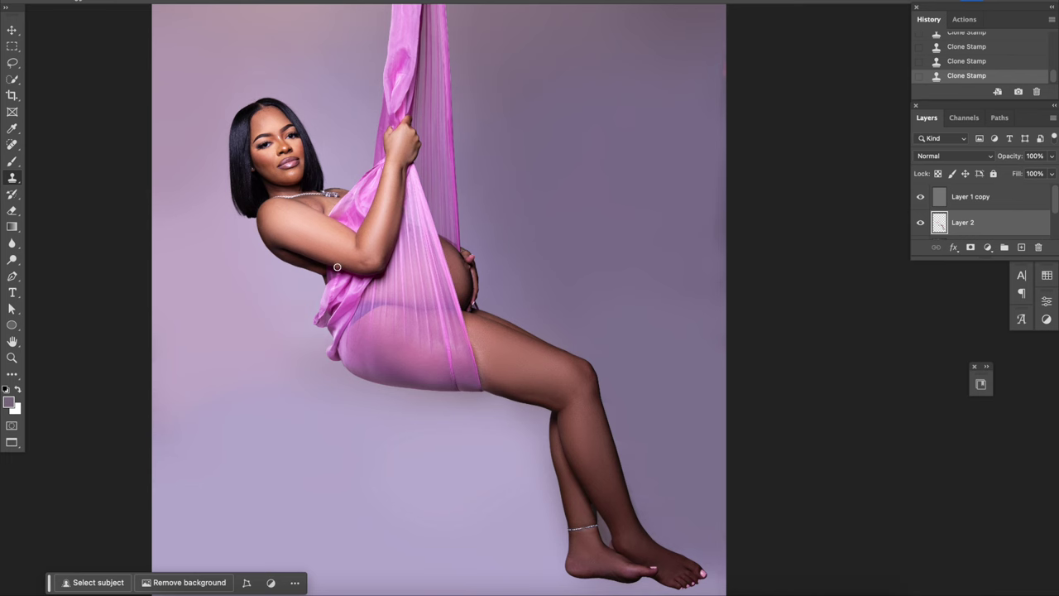
pyautogui.scroll(2, 315, 214)
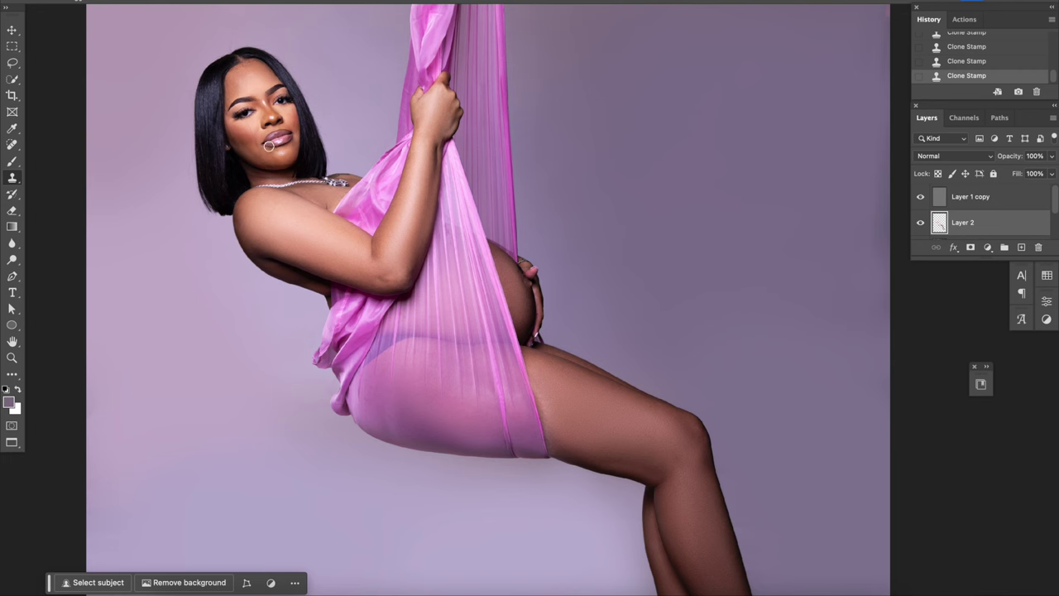
# Zoom into the face and stamp clean skin over a cheek blemish.
pyautogui.scroll(2, 266, 116)
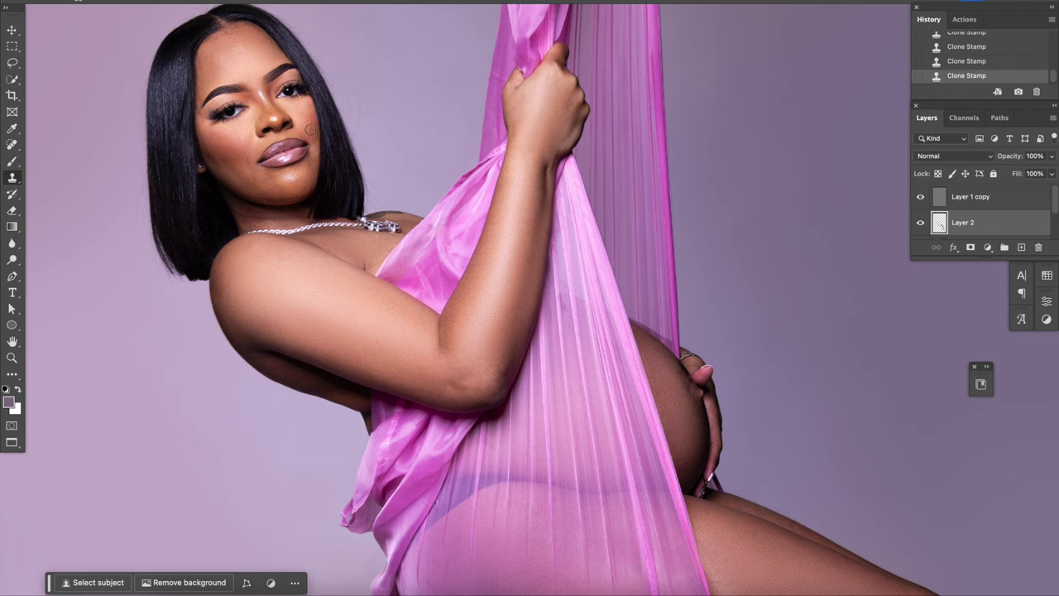
pyautogui.keyDown('alt'); pyautogui.click(305, 130); pyautogui.keyUp('alt')
pyautogui.keyDown('alt'); pyautogui.click(221, 134); pyautogui.keyUp('alt')
pyautogui.click(239, 148)
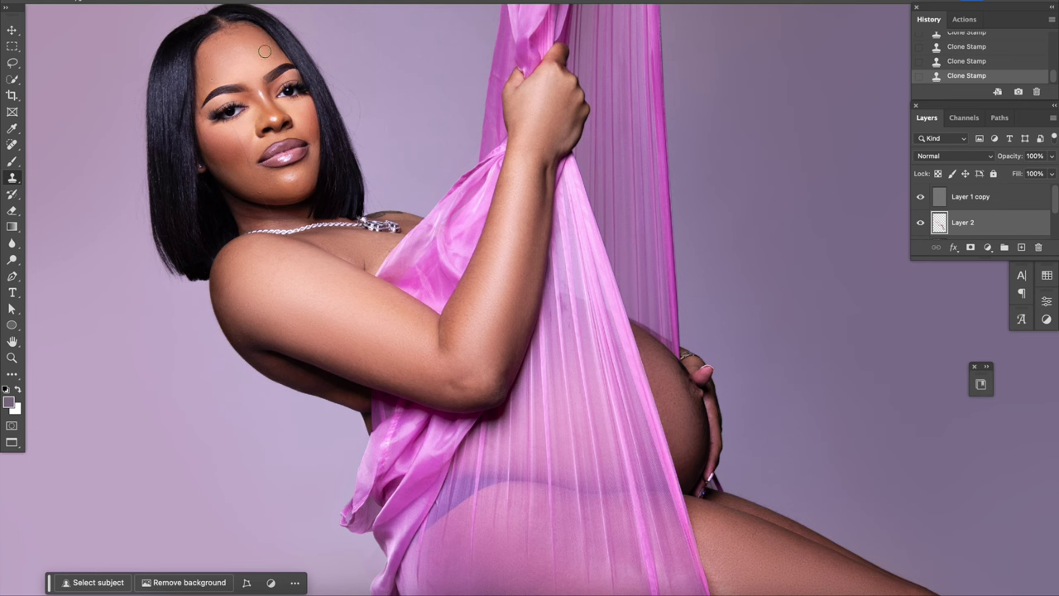
# Retouch the texture and colour layers, sample chest skin, and fit the photo on screen.
pyautogui.click(1013, 196)
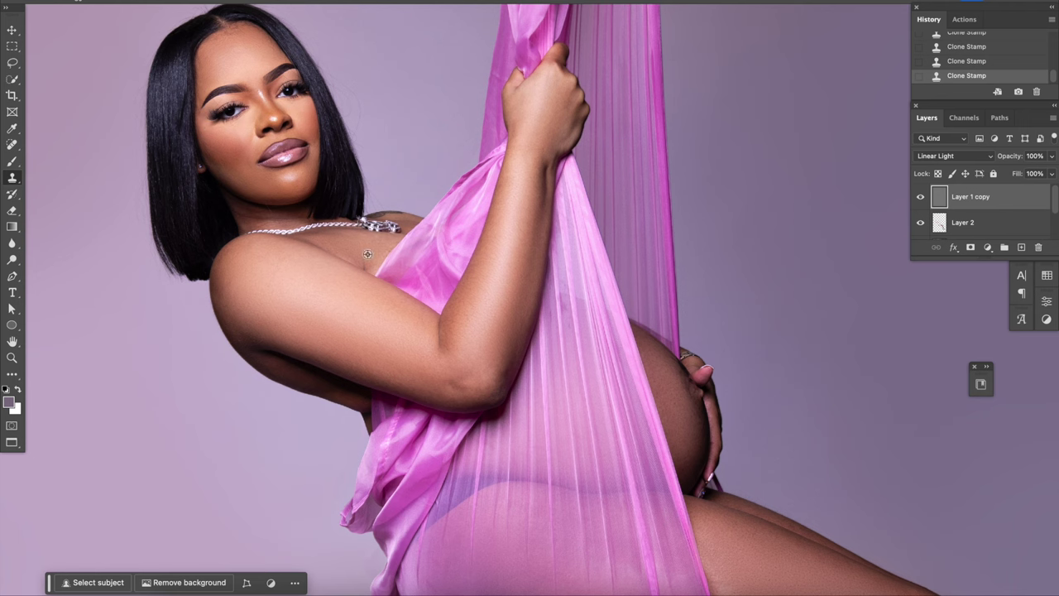
pyautogui.click(964, 223)
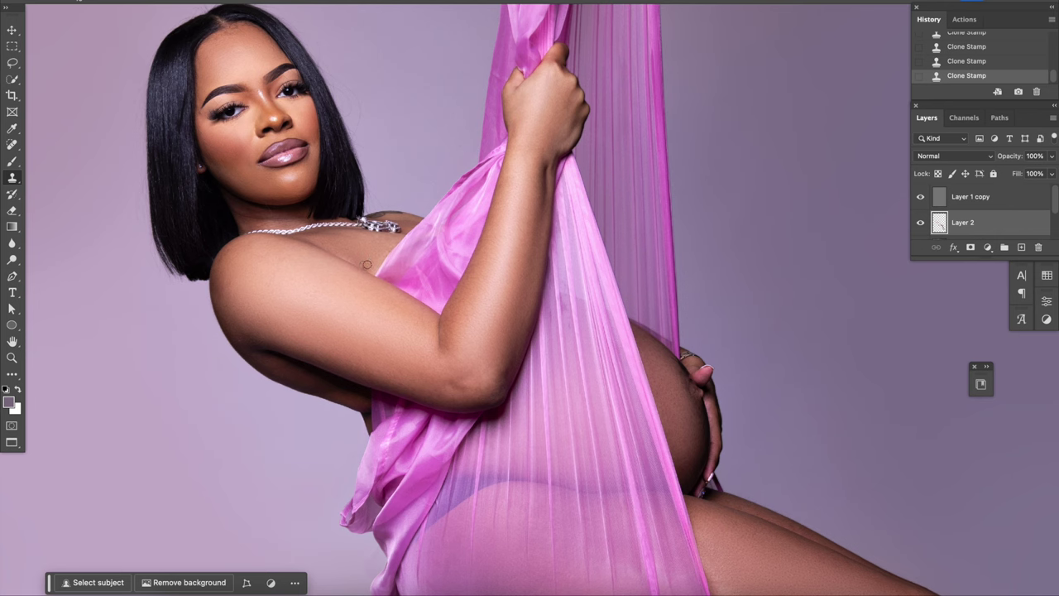
pyautogui.keyDown('alt'); pyautogui.click(375, 238); pyautogui.keyUp('alt')
pyautogui.hotkey('ctrl', '0')
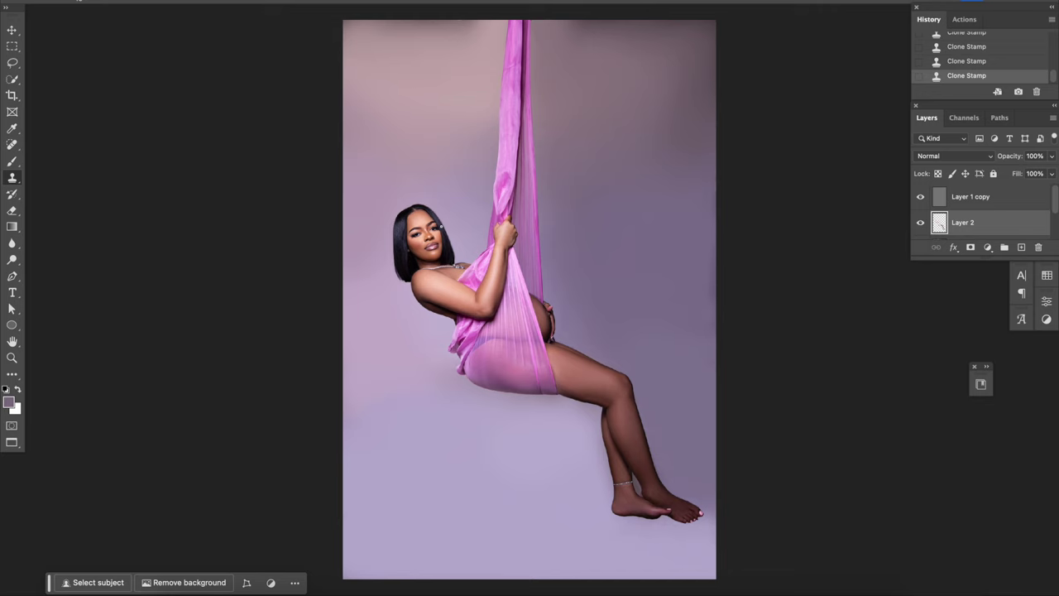
# Clone smooth fabric over the hip on Layer 1 copy, then return to Layer 2.
pyautogui.scroll(5, 493, 339)
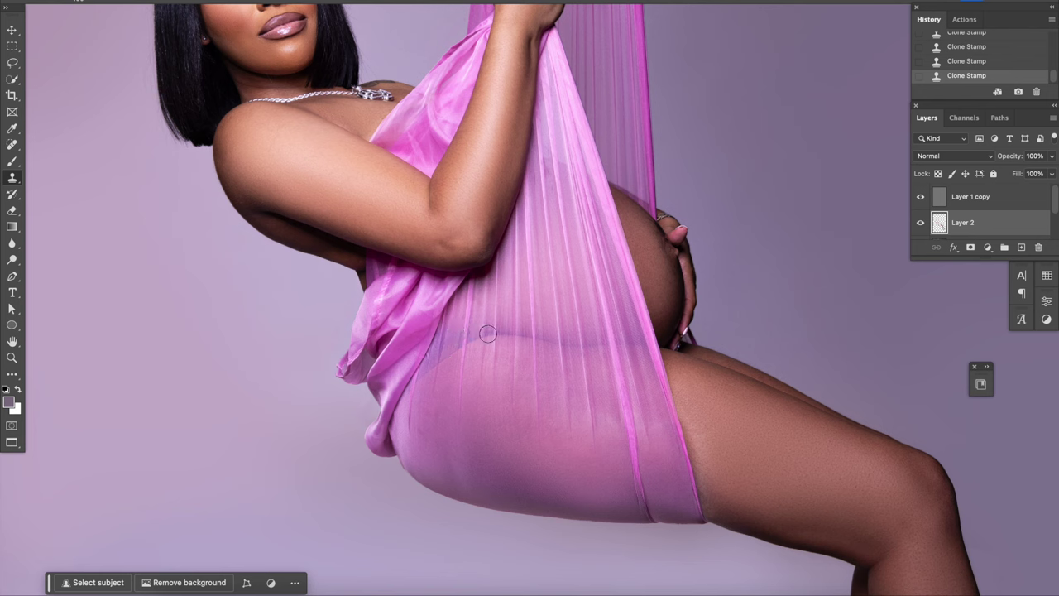
pyautogui.click(1024, 205)
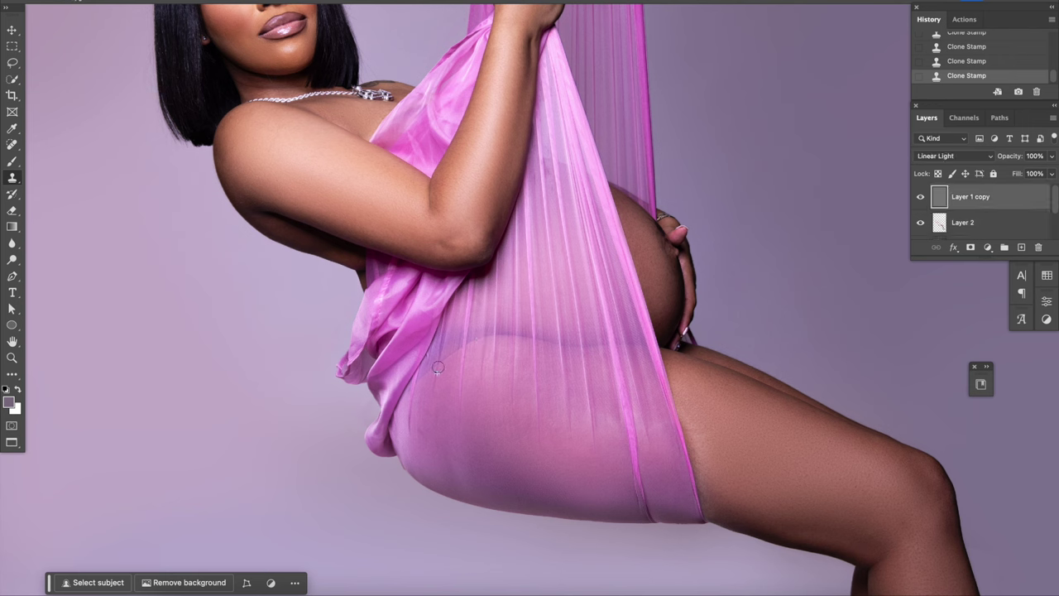
pyautogui.moveTo(454, 354); pyautogui.dragTo(424, 376)
pyautogui.hotkey('alt', '[')
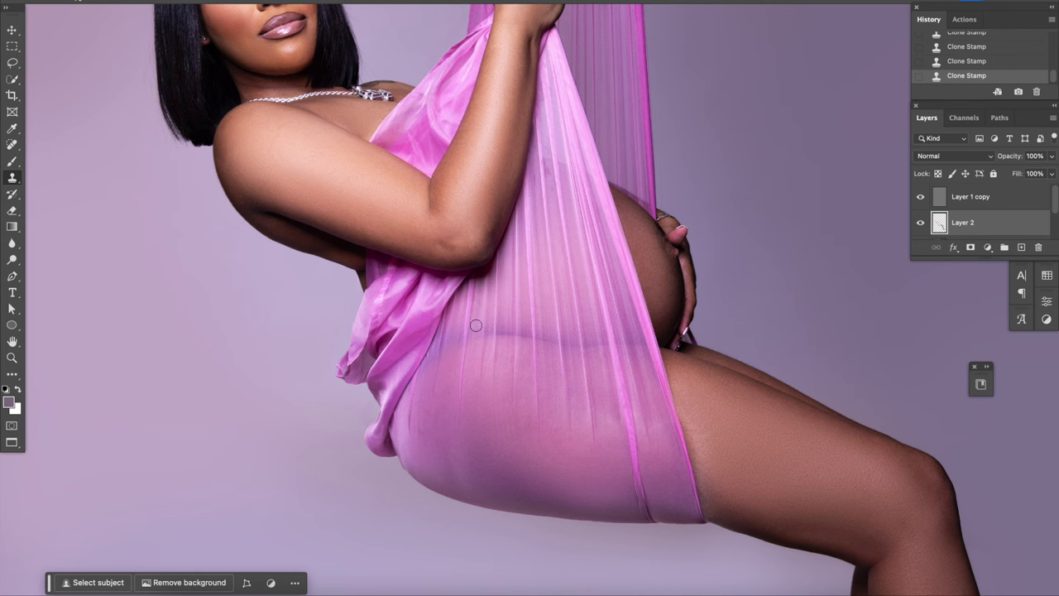
# Merge all visible layers into Layer 3 and dodge the figure's highlights and feet.
pyautogui.hotkey('ctrl', '0')
pyautogui.hotkey('ctrl', 'shift', 'alt', 'e')
pyautogui.press('o')
pyautogui.moveTo(596, 382); pyautogui.dragTo(640, 420)
pyautogui.click(668, 503)
pyautogui.click(669, 503)
pyautogui.click(621, 491)
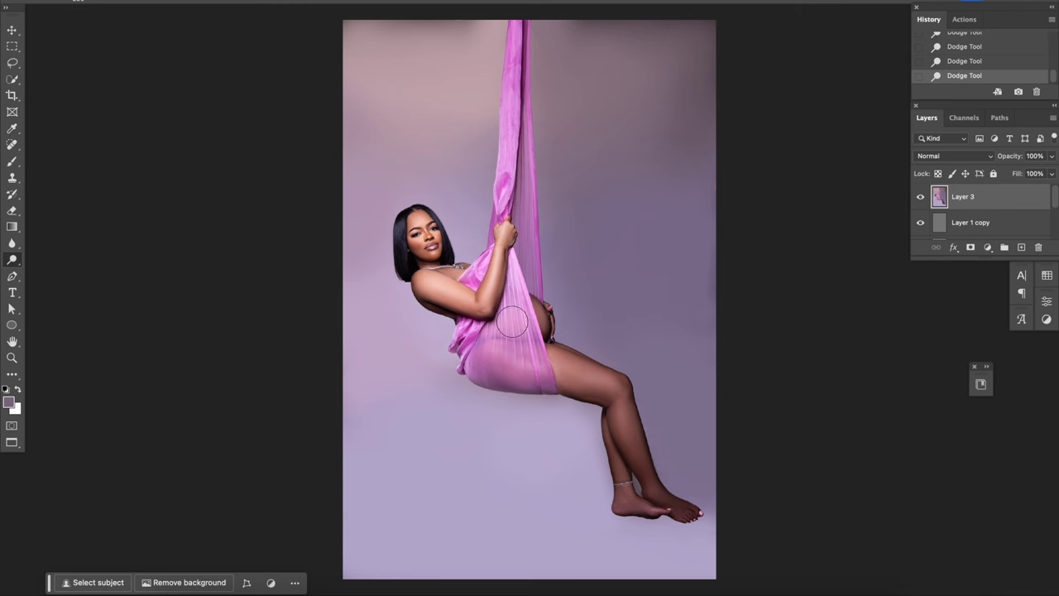
# Add a Futura 54.96 pt text watermark with the photographer's handle across the photo.
pyautogui.press('t')
pyautogui.click(400, 361)
pyautogui.hotkey('ctrl', 'v')
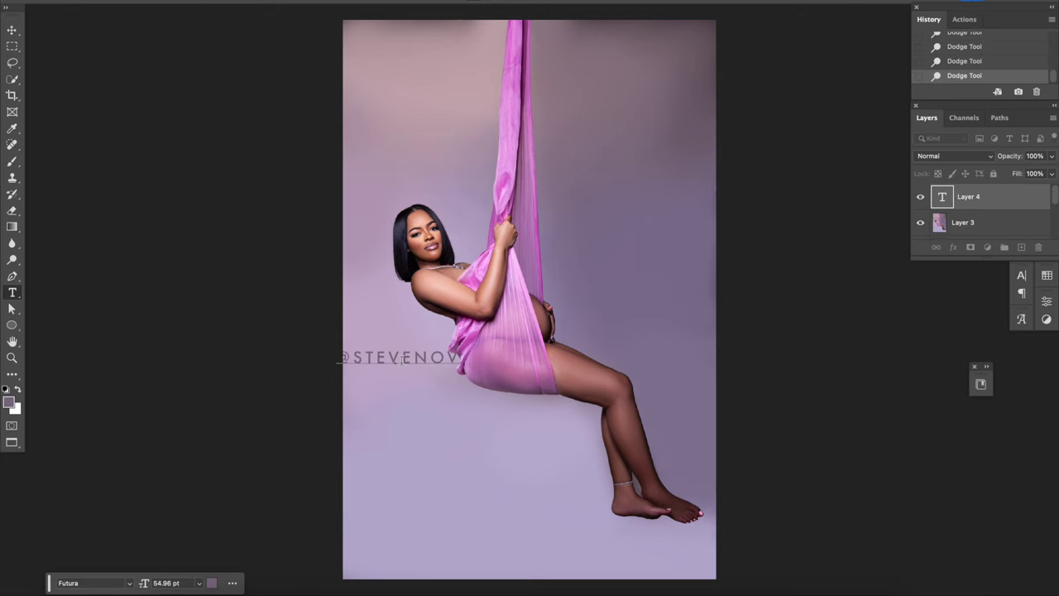